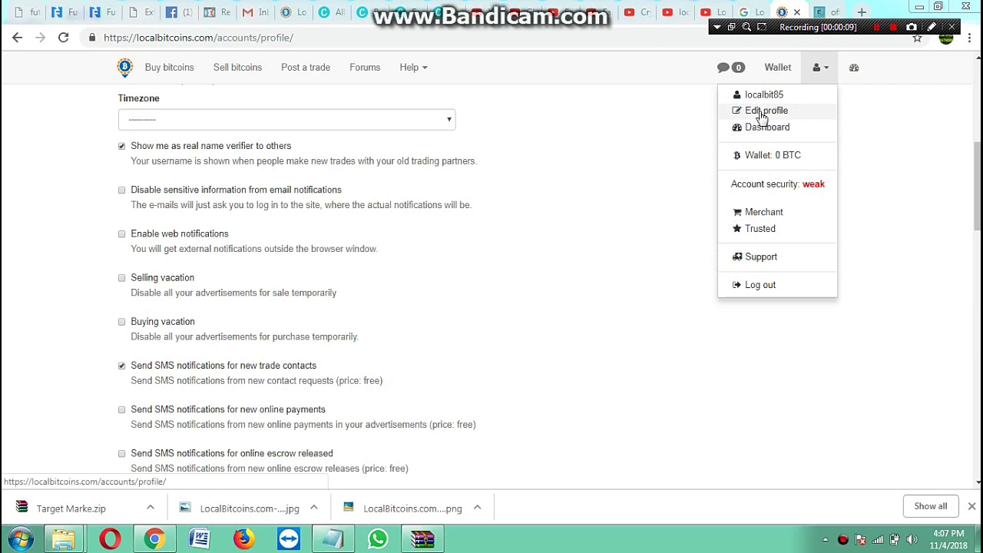
# Step: Review the profile page's notification options, introduction text, and the sections for changing the password and email address
pyautogui.click(593, 141)
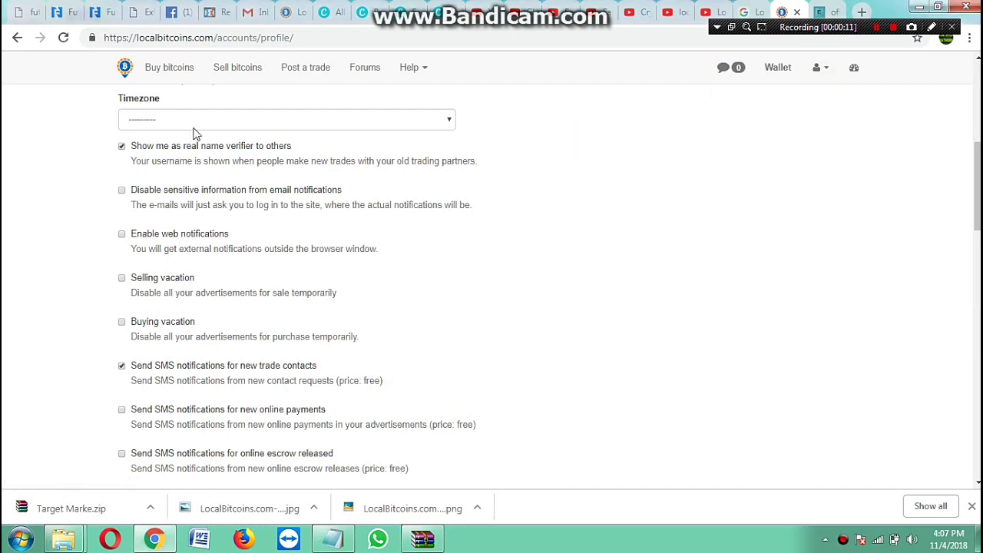
pyautogui.scroll(-2, 189, 346)
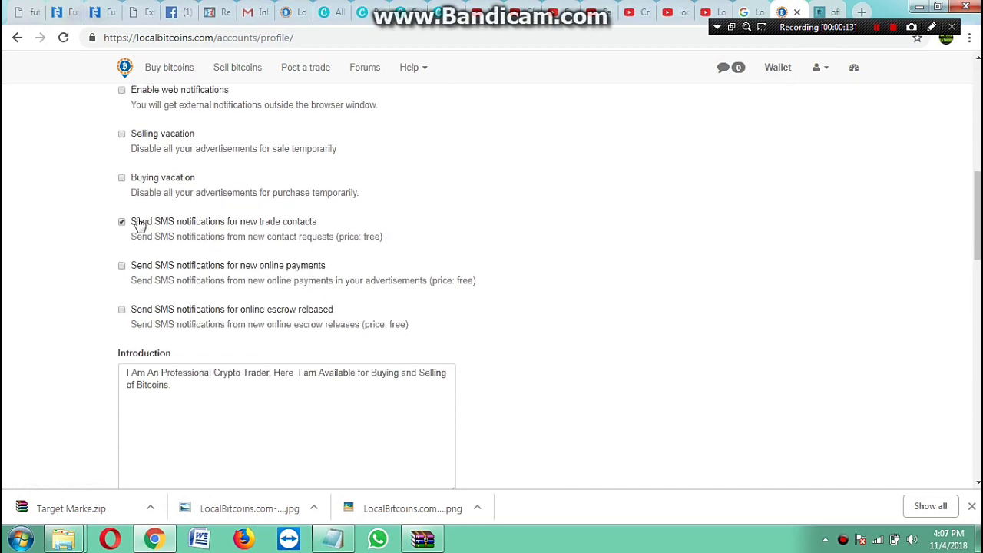
pyautogui.scroll(-1, 242, 361)
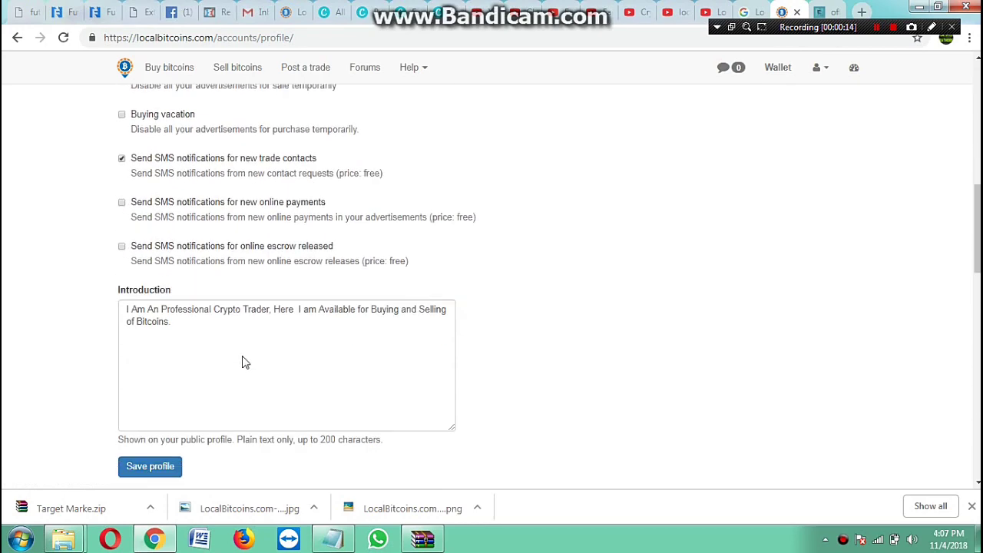
pyautogui.click(185, 321)
pyautogui.scroll(-1, 258, 368)
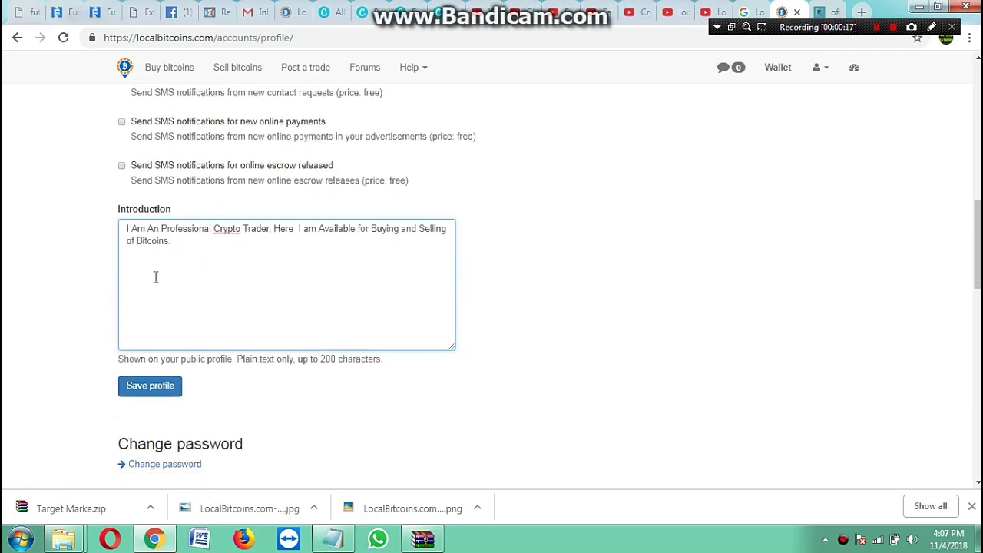
pyautogui.scroll(-2, 351, 282)
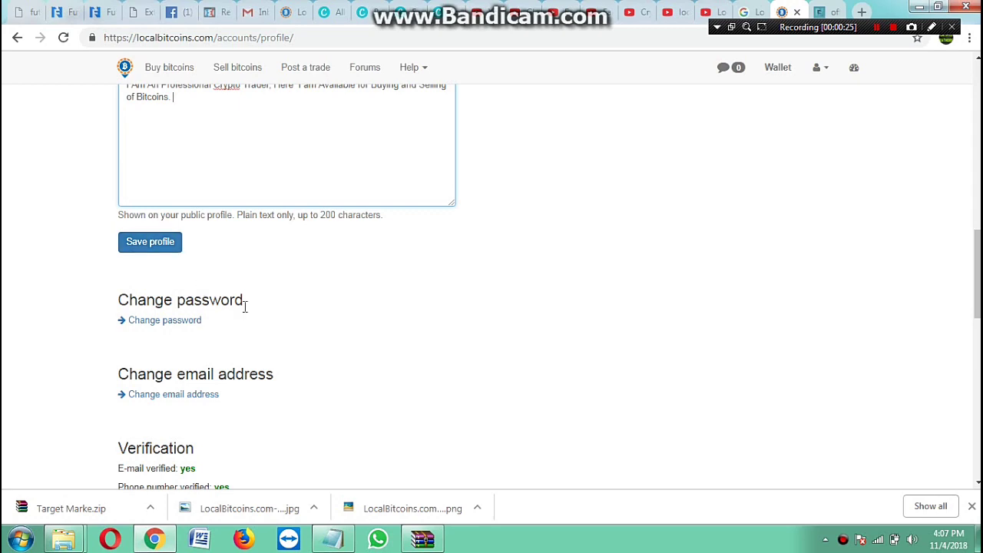
pyautogui.scroll(-2, 199, 321)
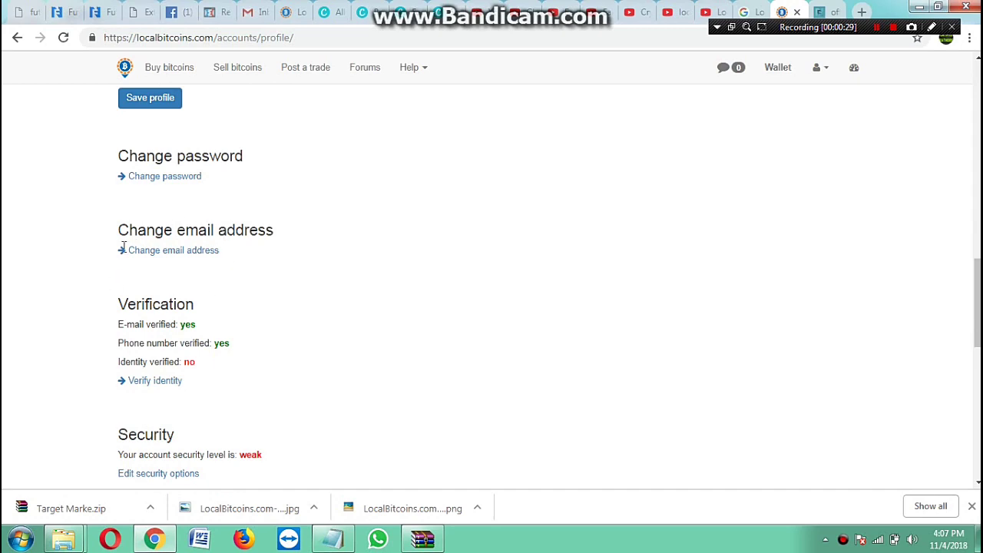
pyautogui.scroll(-1, 303, 278)
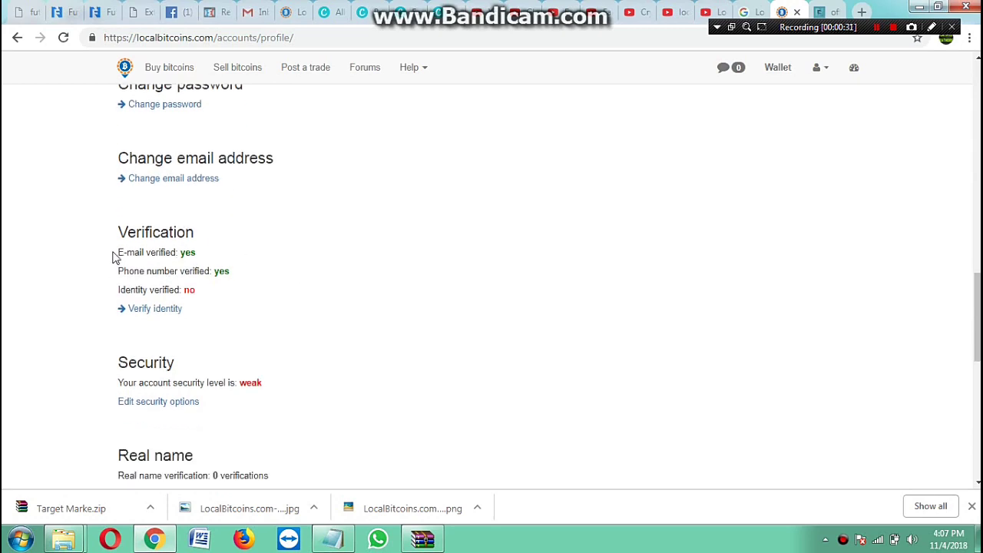
# Step: Check the e-mail, phone number and identity statuses in the profile's Verification section
pyautogui.moveTo(113, 252); pyautogui.dragTo(199, 254)
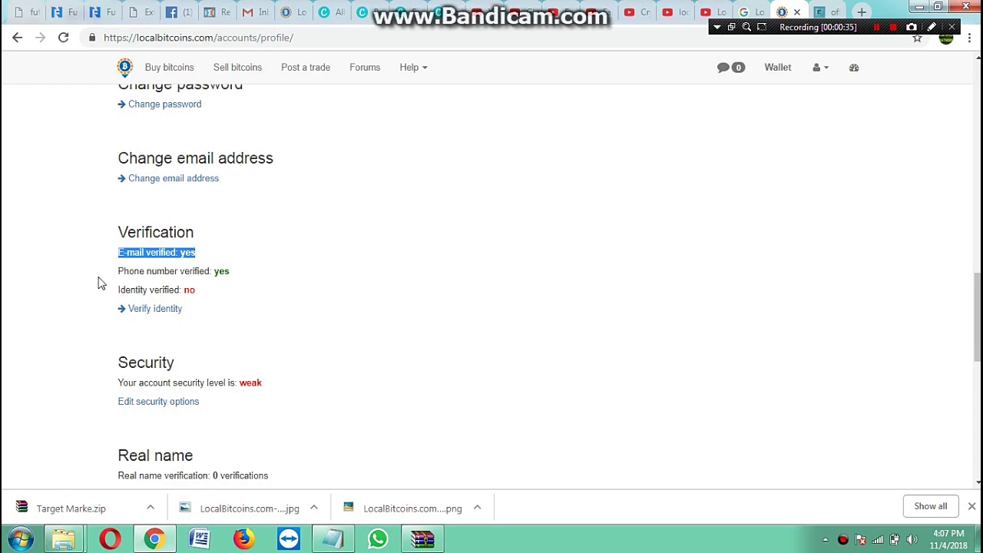
pyautogui.moveTo(114, 274); pyautogui.dragTo(234, 281)
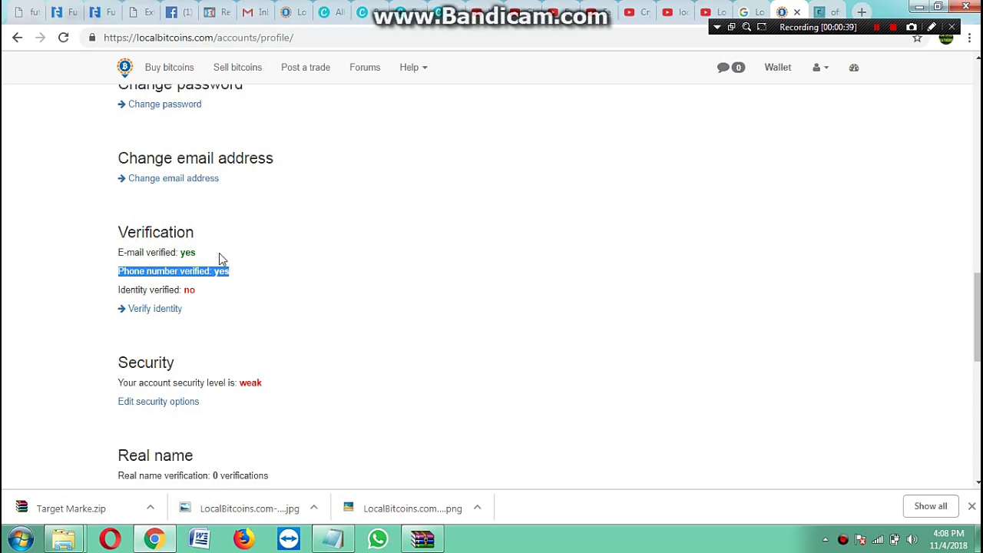
pyautogui.click(204, 254)
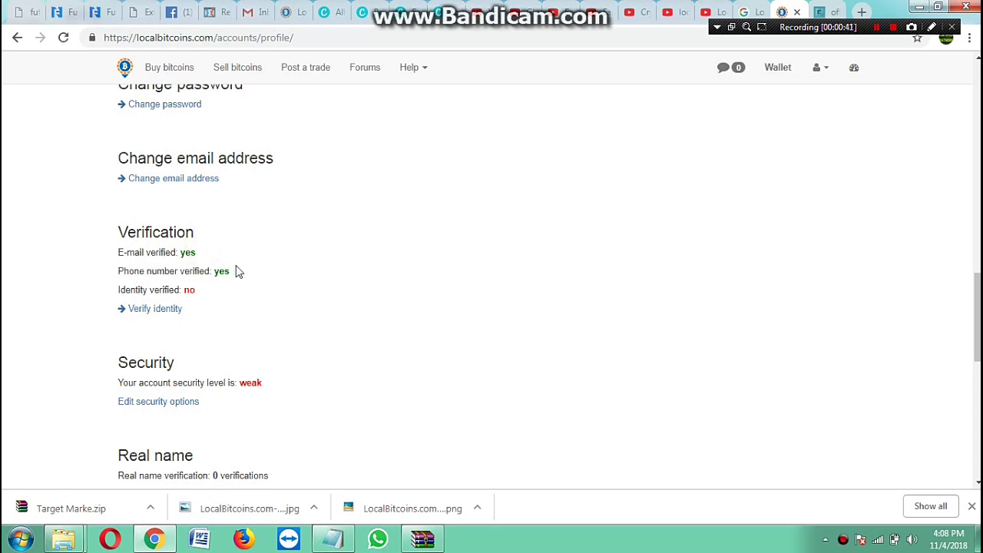
pyautogui.moveTo(114, 293); pyautogui.dragTo(194, 301)
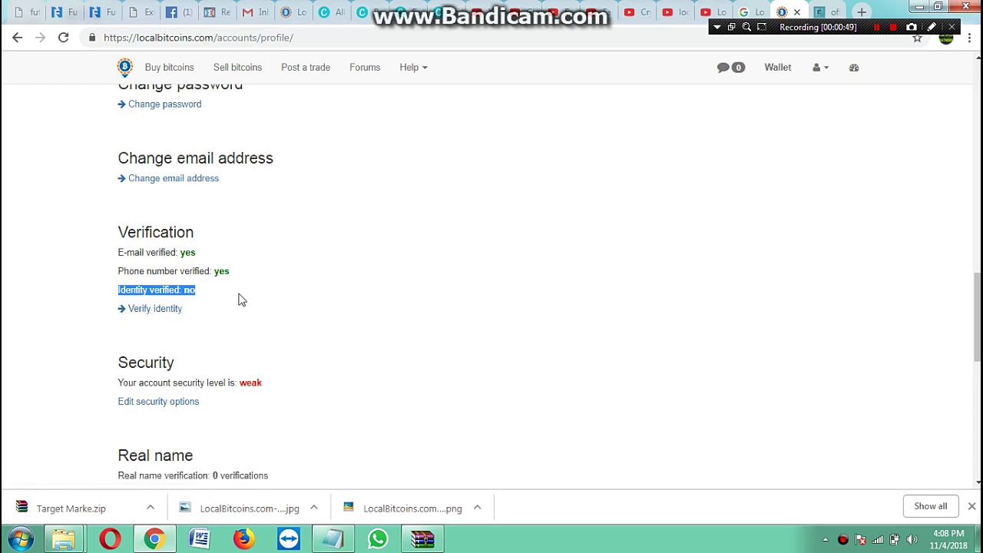
# Step: Look through the profile's Security, Real name, Apps, Premium service receipts, Personal data and Account deletion sections
pyautogui.scroll(-2, 223, 295)
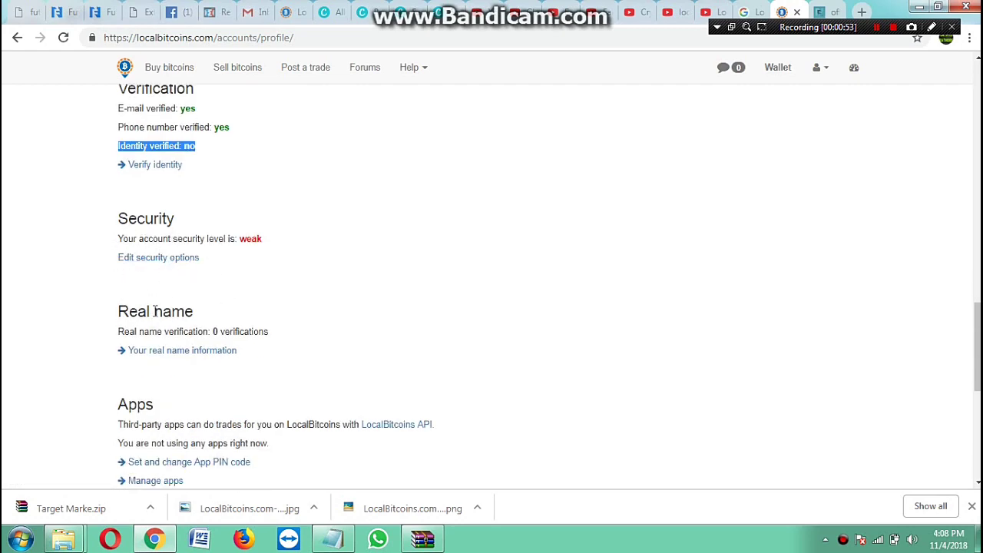
pyautogui.scroll(-1, 203, 326)
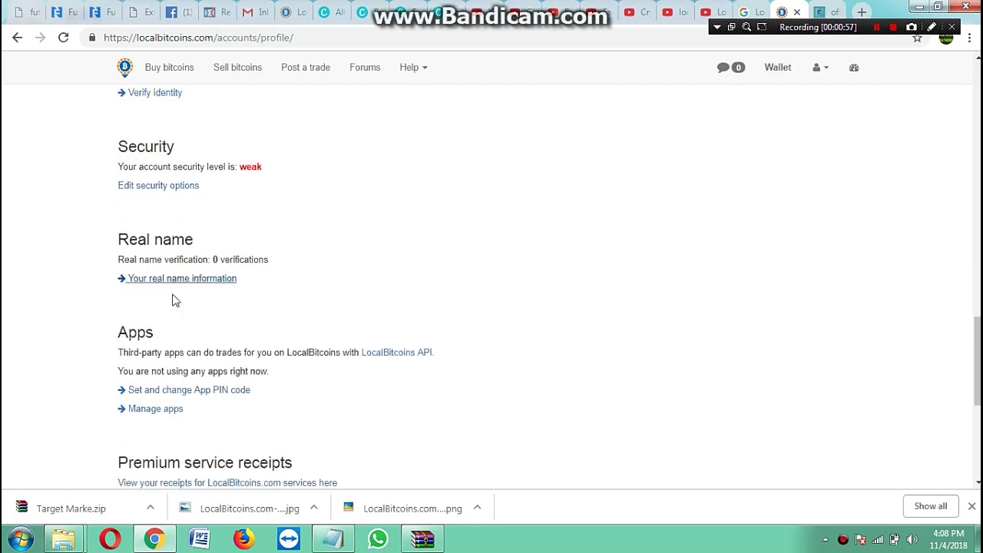
pyautogui.scroll(-1, 174, 299)
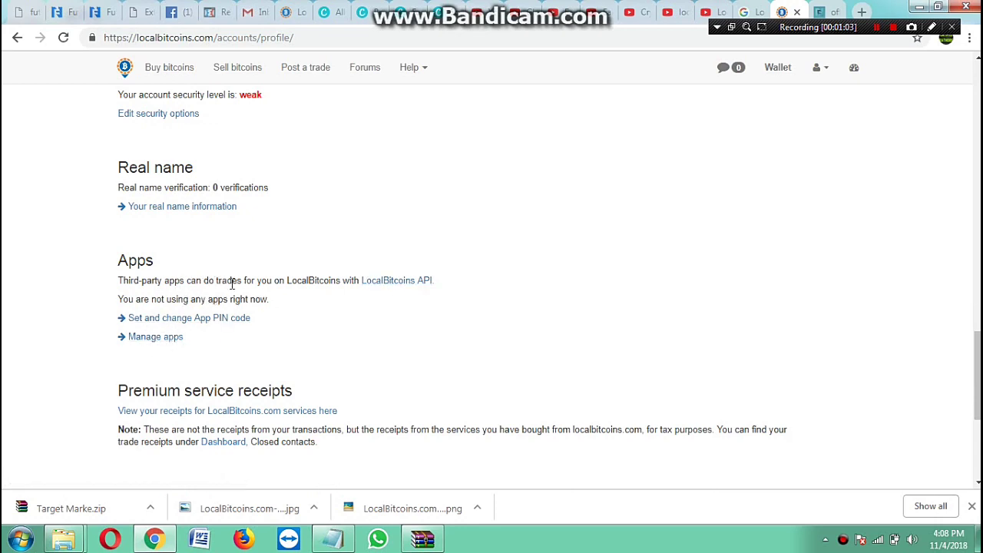
pyautogui.scroll(-3, 292, 323)
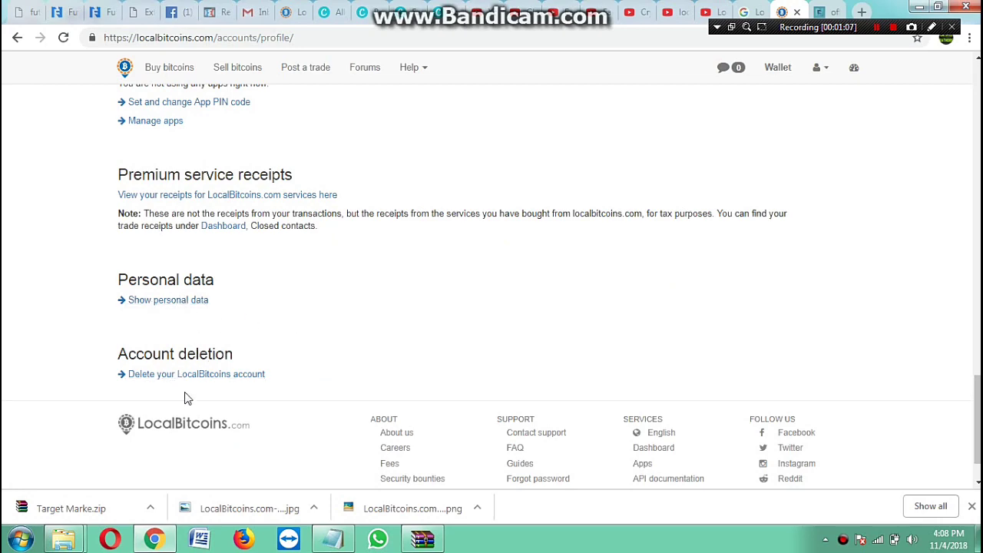
pyautogui.scroll(2, 189, 407)
pyautogui.scroll(-3, 190, 412)
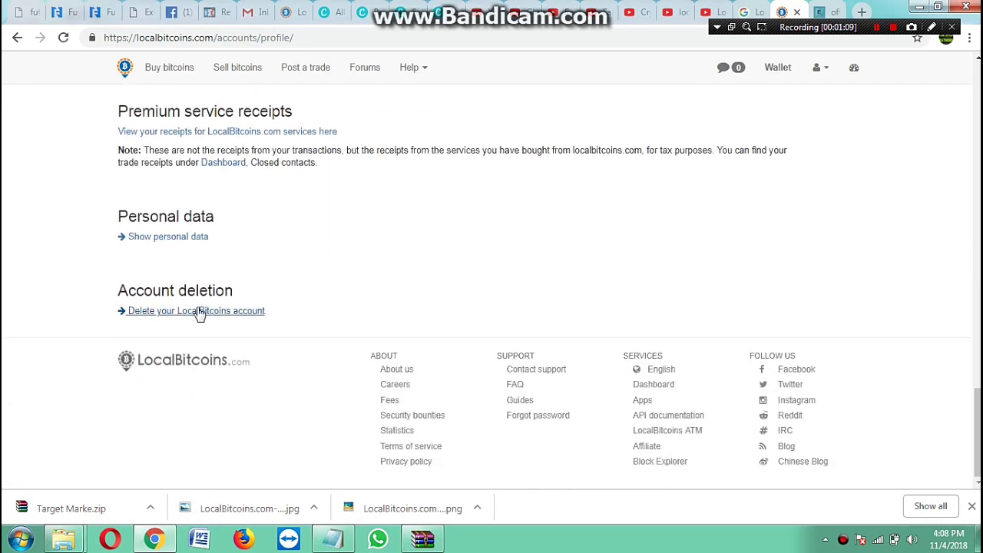
# Step: Open the identity verification page from the profile's Verification section
pyautogui.scroll(7, 208, 326)
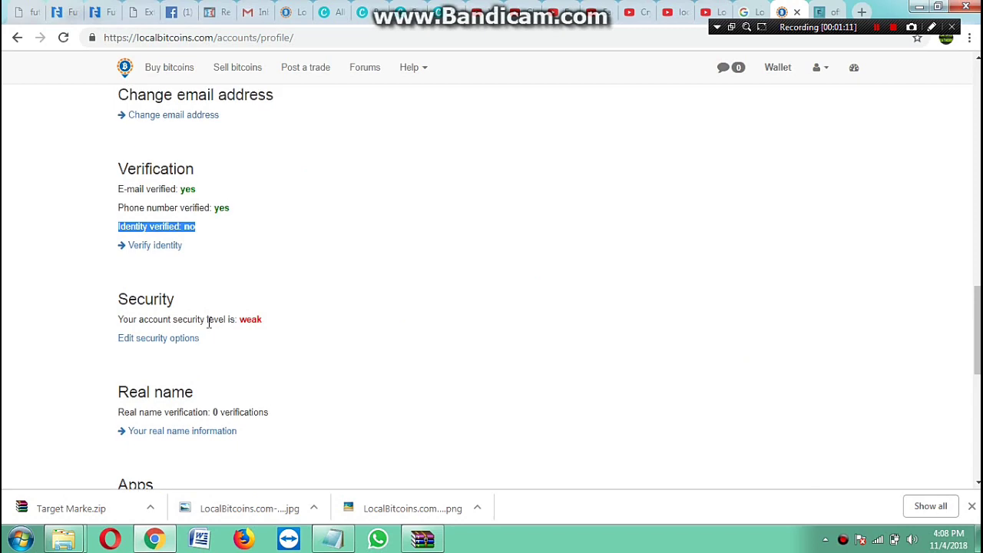
pyautogui.click(278, 247)
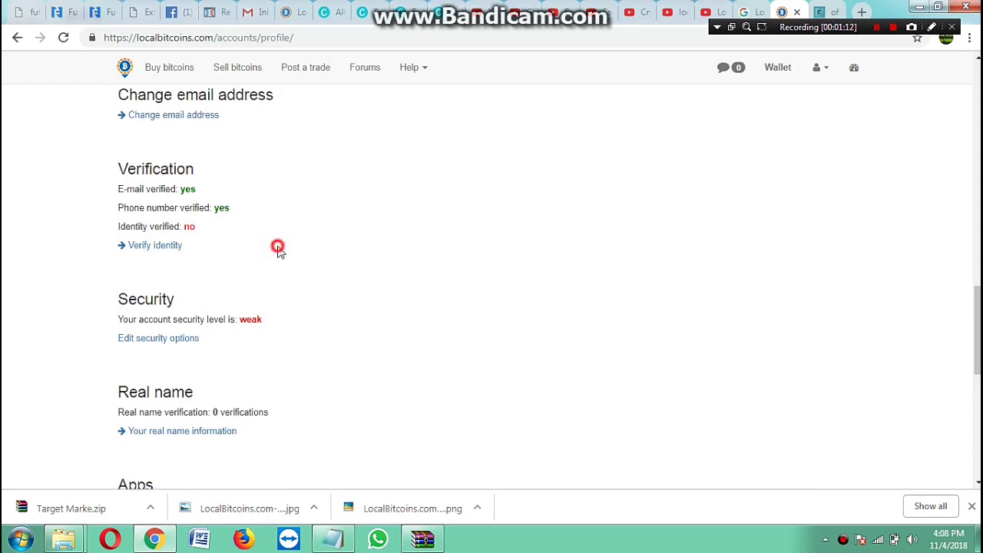
pyautogui.click(153, 250)
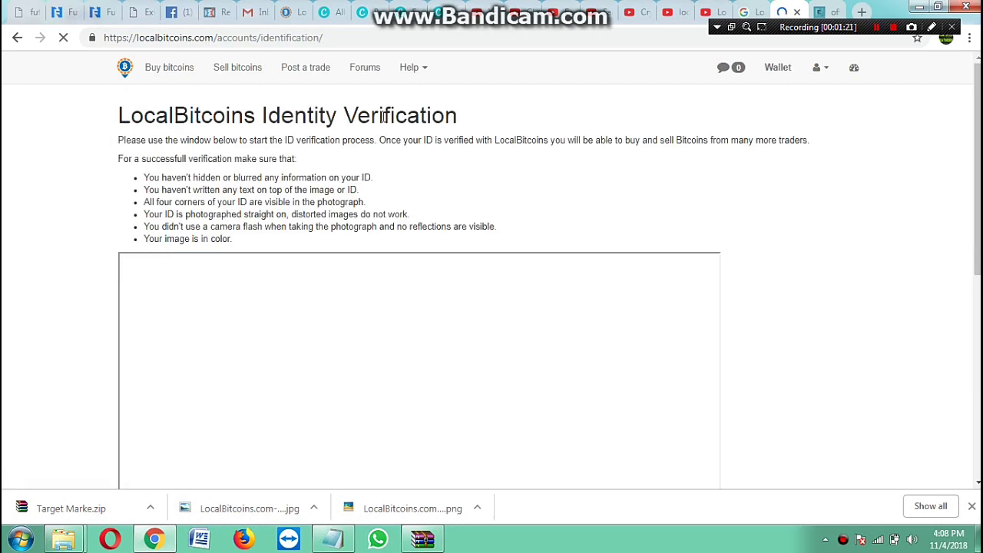
# Step: Read the list of ID photo requirements for a successful verification, covering hidden information, added text, corners, distortion, flash and color
pyautogui.moveTo(141, 177); pyautogui.dragTo(373, 180)
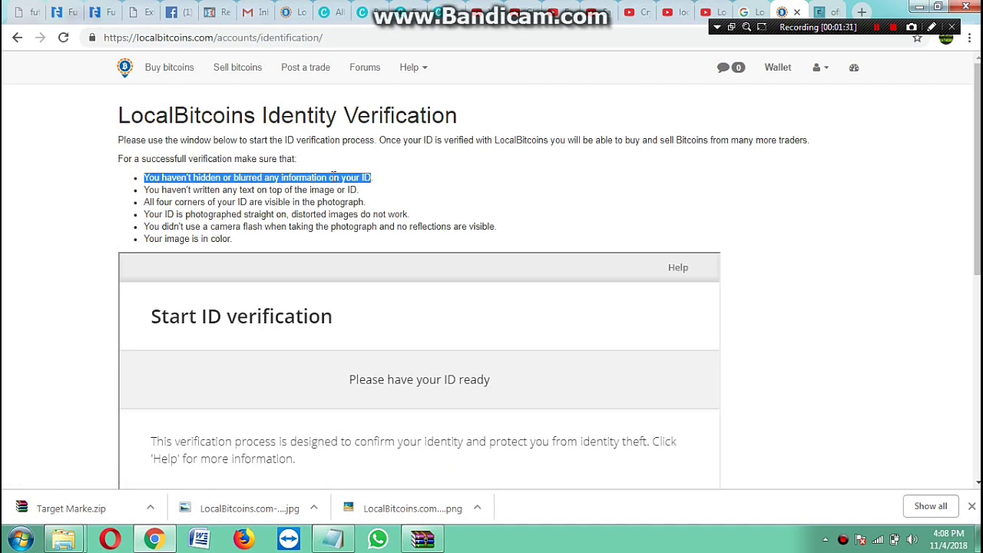
pyautogui.moveTo(144, 189); pyautogui.dragTo(359, 187)
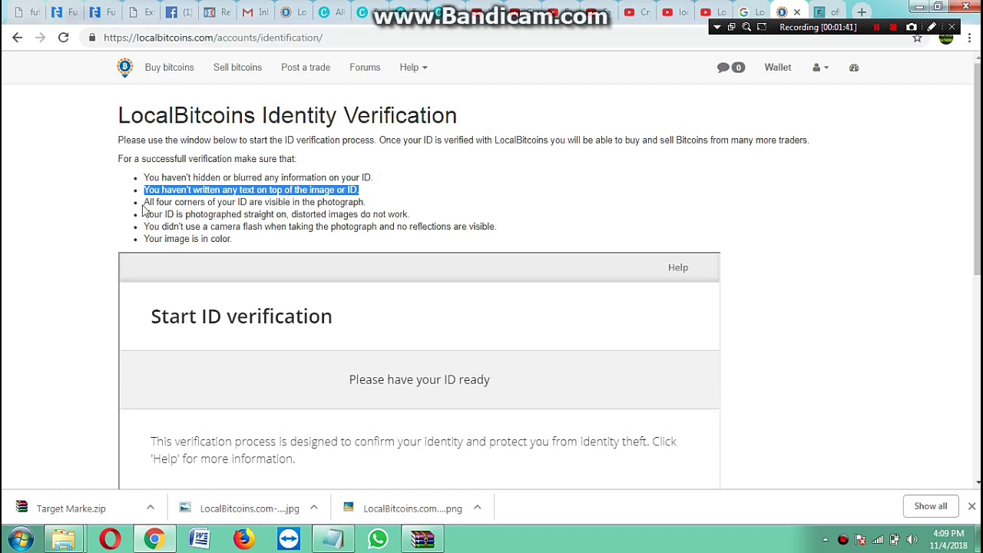
pyautogui.moveTo(144, 203); pyautogui.dragTo(371, 209)
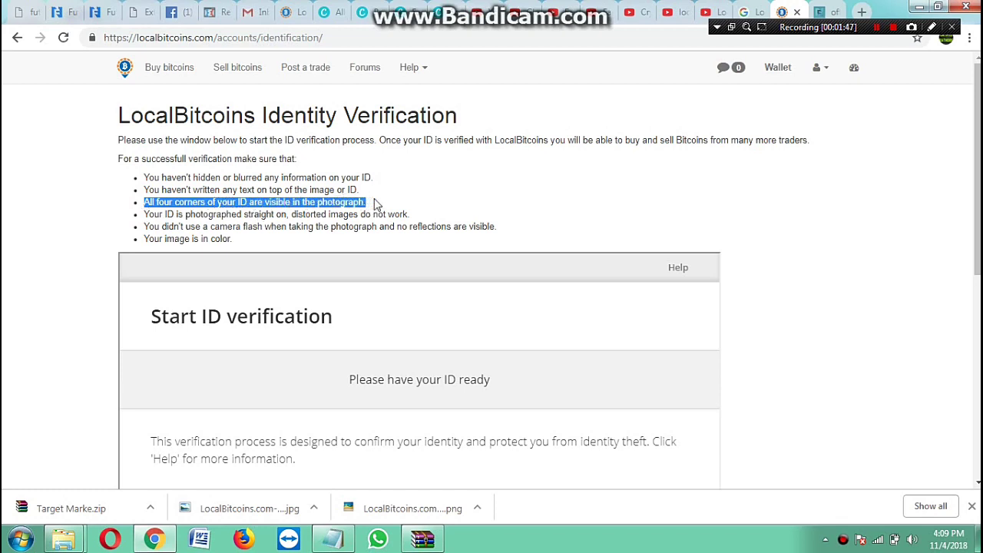
pyautogui.moveTo(141, 217); pyautogui.dragTo(414, 219)
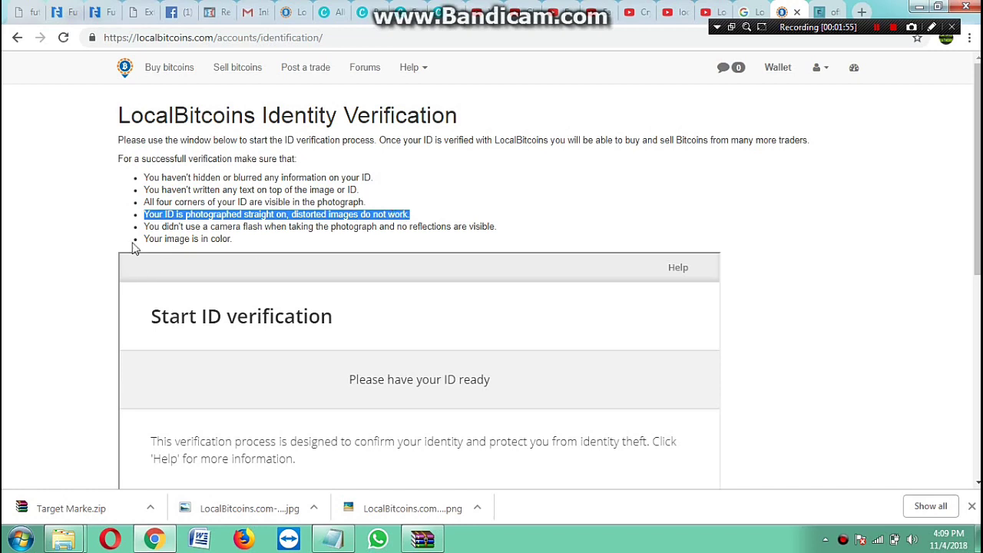
pyautogui.moveTo(143, 230); pyautogui.dragTo(492, 231)
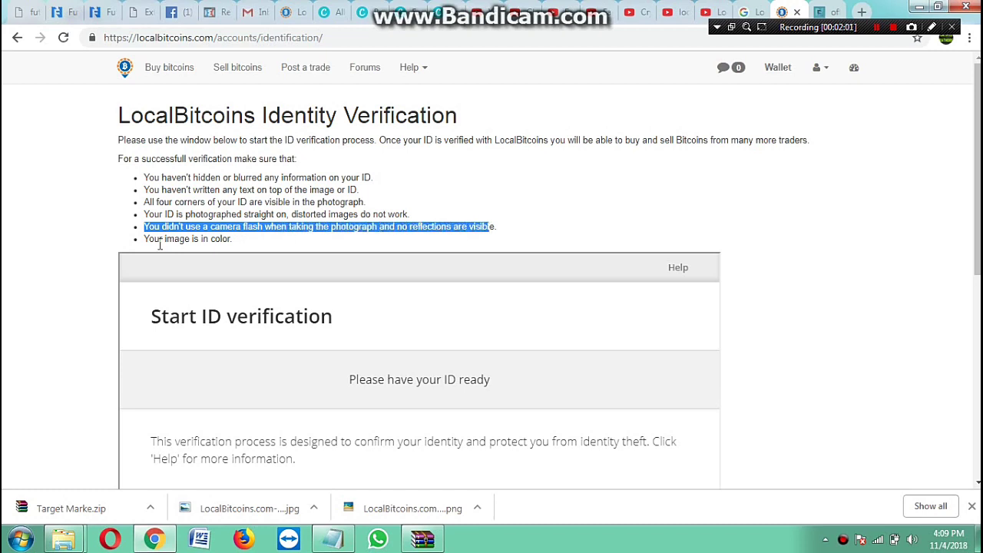
pyautogui.moveTo(139, 239); pyautogui.dragTo(235, 241)
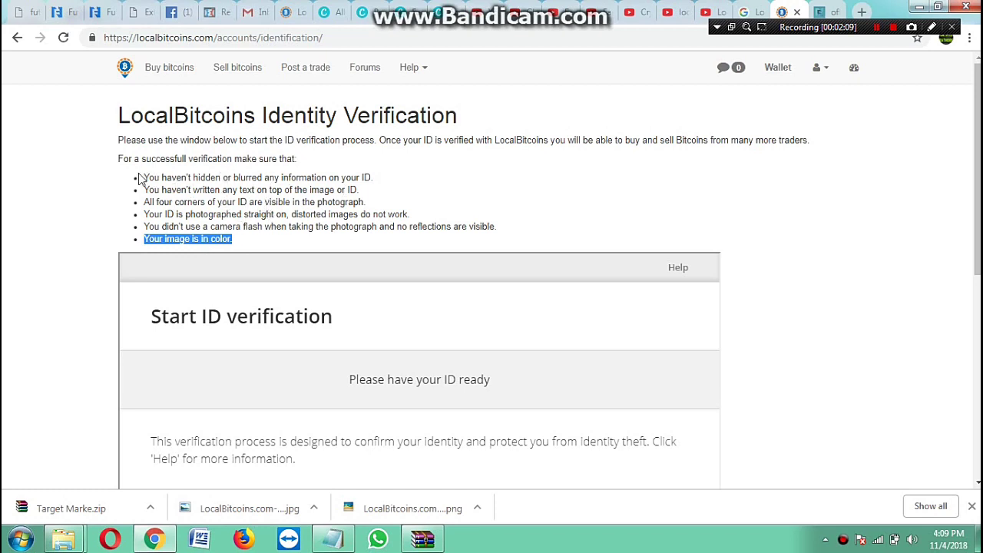
pyautogui.moveTo(140, 178); pyautogui.dragTo(253, 241)
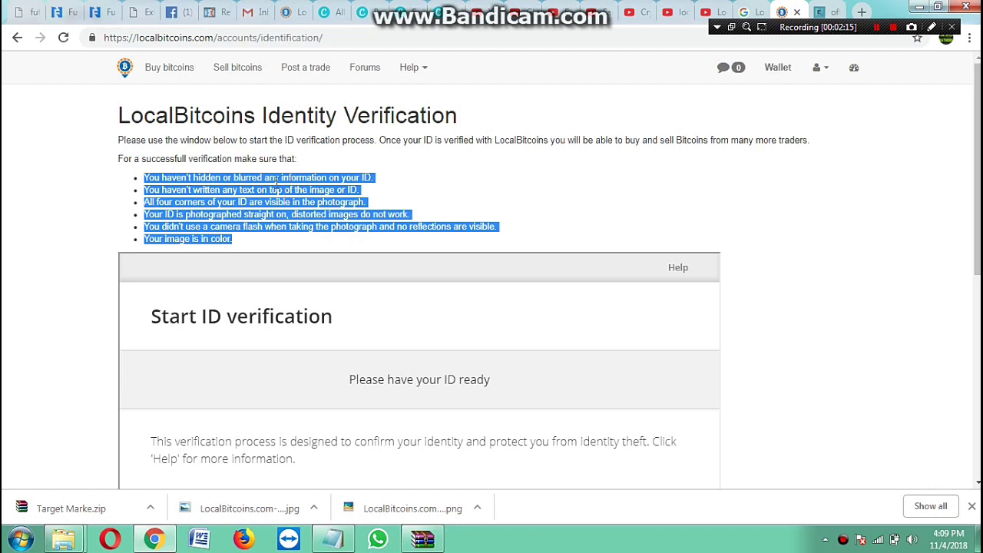
pyautogui.click(483, 184)
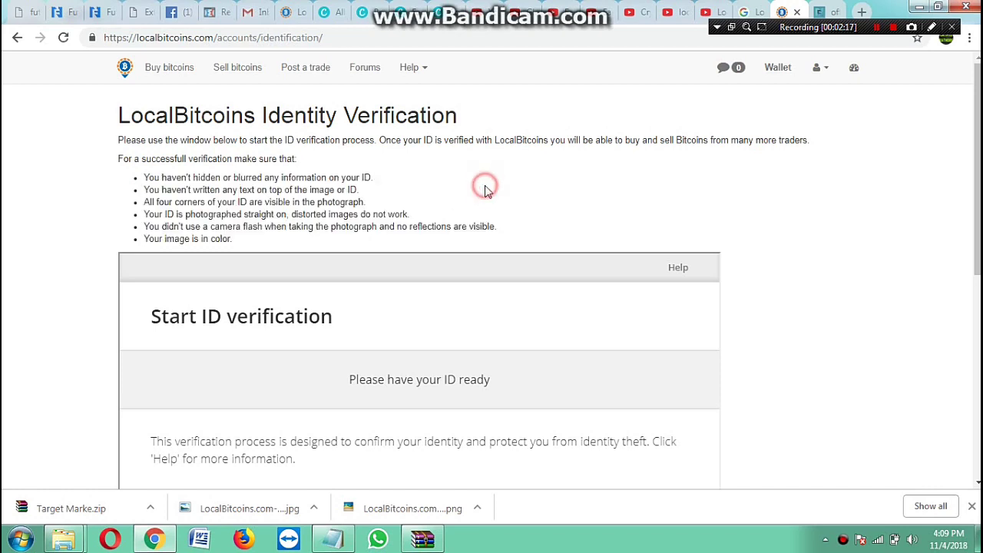
# Step: Read the Start ID verification form, including the ID-ready notice, the description of the process and the start option
pyautogui.moveTo(148, 322); pyautogui.dragTo(345, 325)
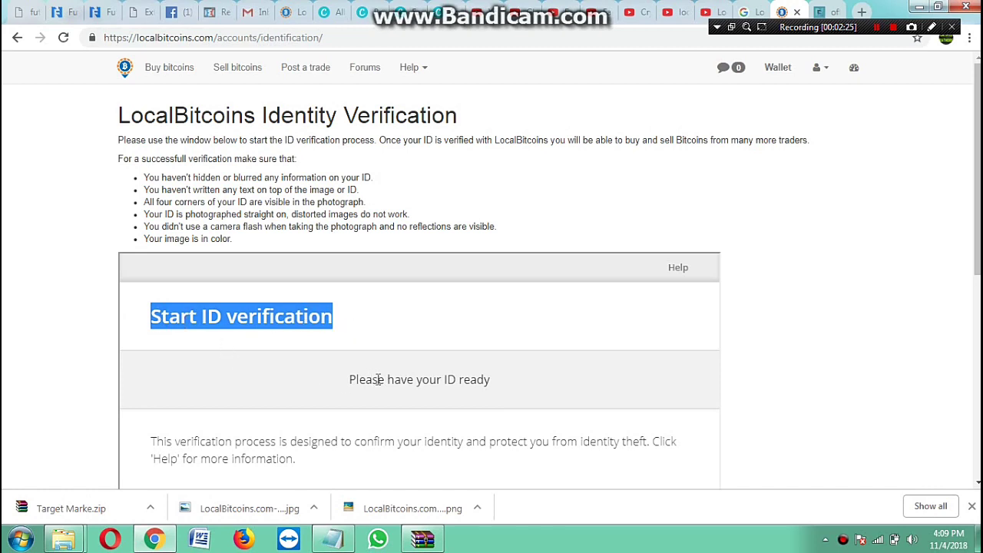
pyautogui.moveTo(338, 381); pyautogui.dragTo(492, 386)
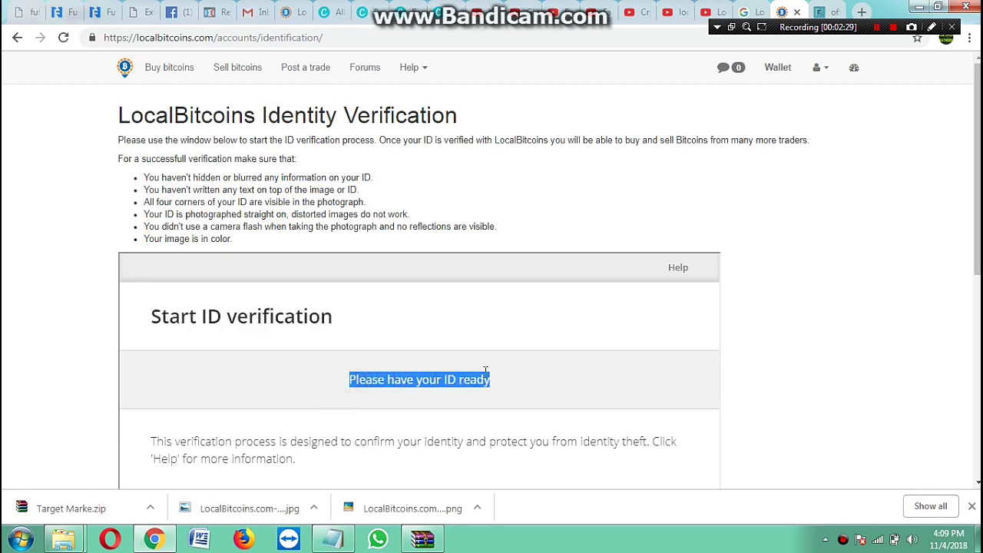
pyautogui.scroll(-2, 484, 371)
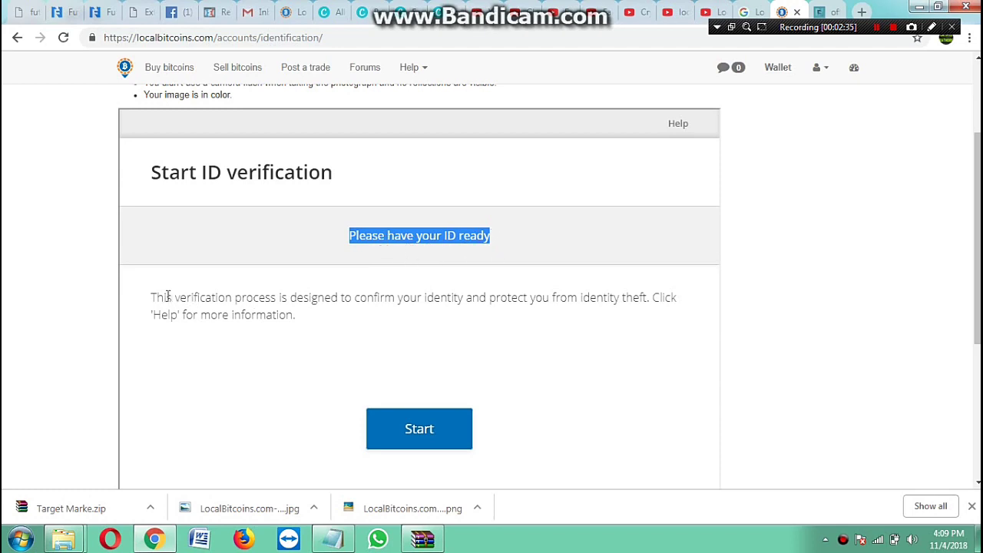
pyautogui.moveTo(150, 298); pyautogui.dragTo(449, 313)
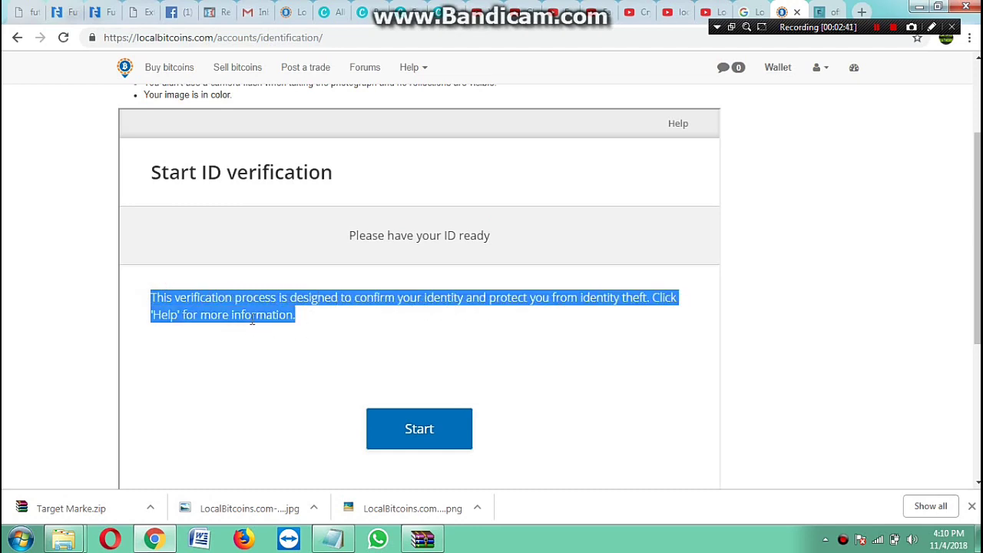
pyautogui.click(328, 326)
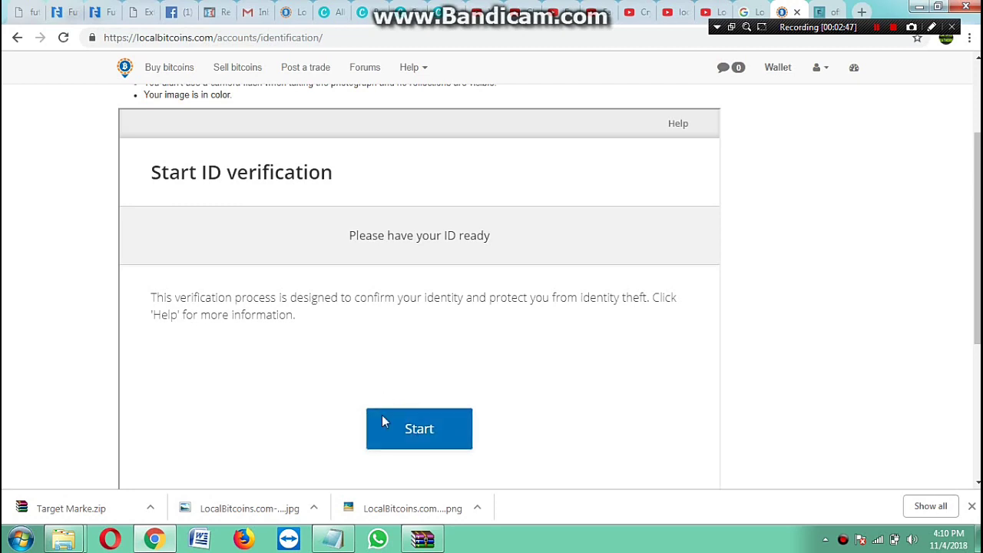
pyautogui.scroll(-2, 476, 359)
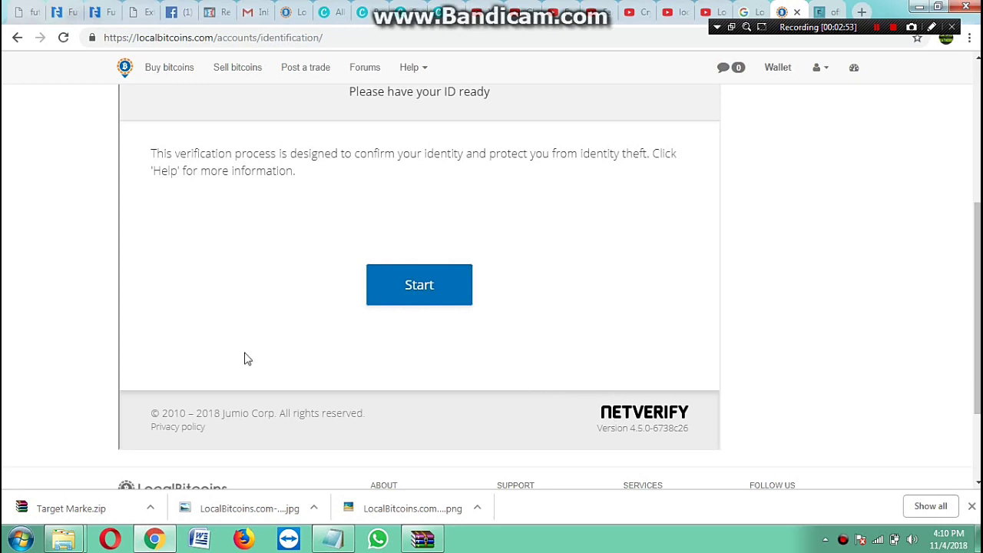
pyautogui.scroll(4, 245, 359)
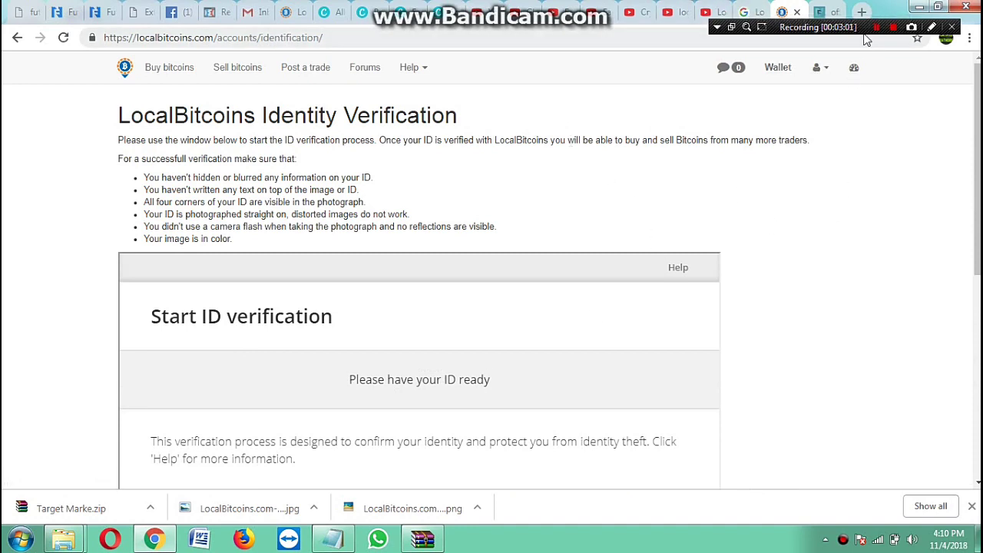
# Step: Return to the profile editing page and look through its notification options and the Verification, Security, Real name and Apps sections
pyautogui.click(820, 68)
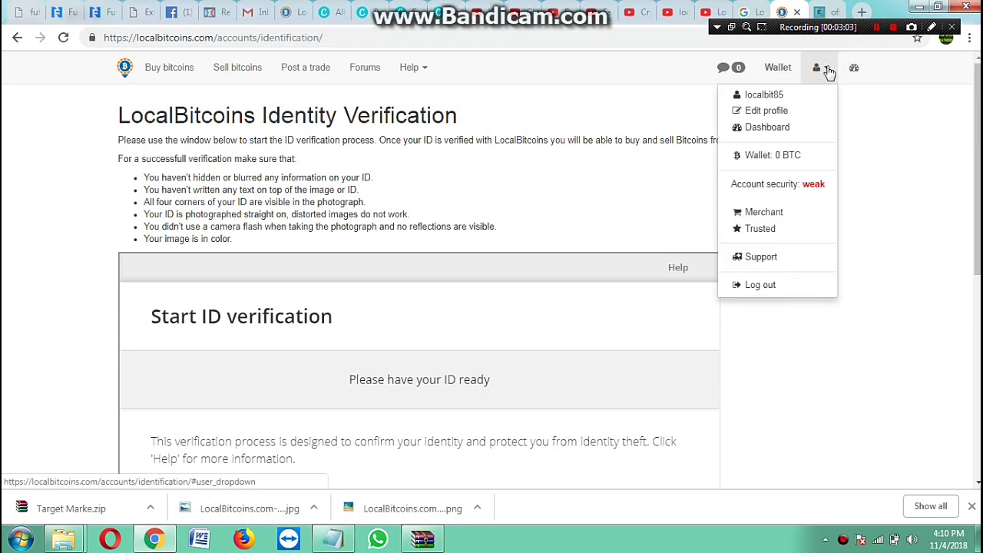
pyautogui.click(759, 113)
pyautogui.scroll(-5, 572, 286)
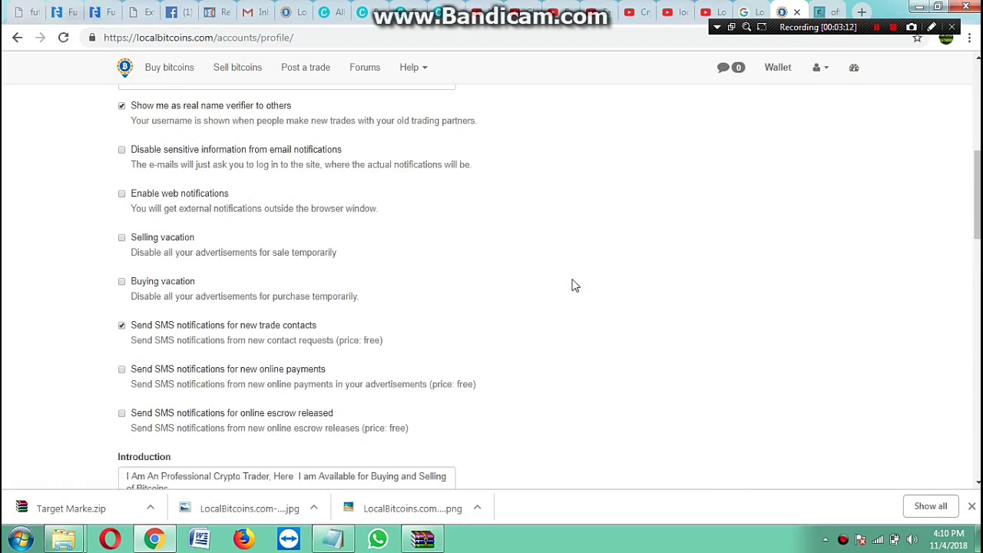
pyautogui.scroll(-2, 385, 298)
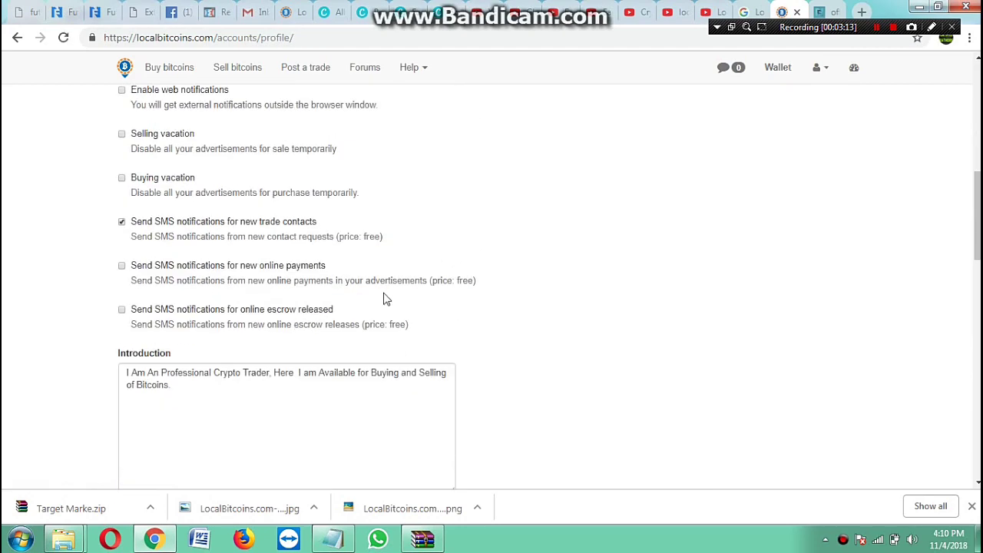
pyautogui.scroll(-7, 385, 298)
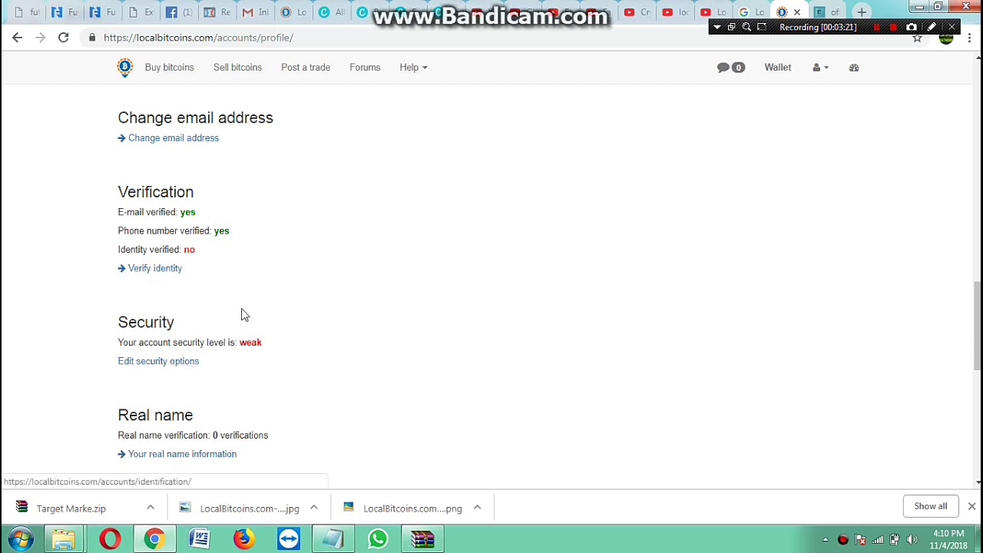
pyautogui.scroll(-2, 242, 315)
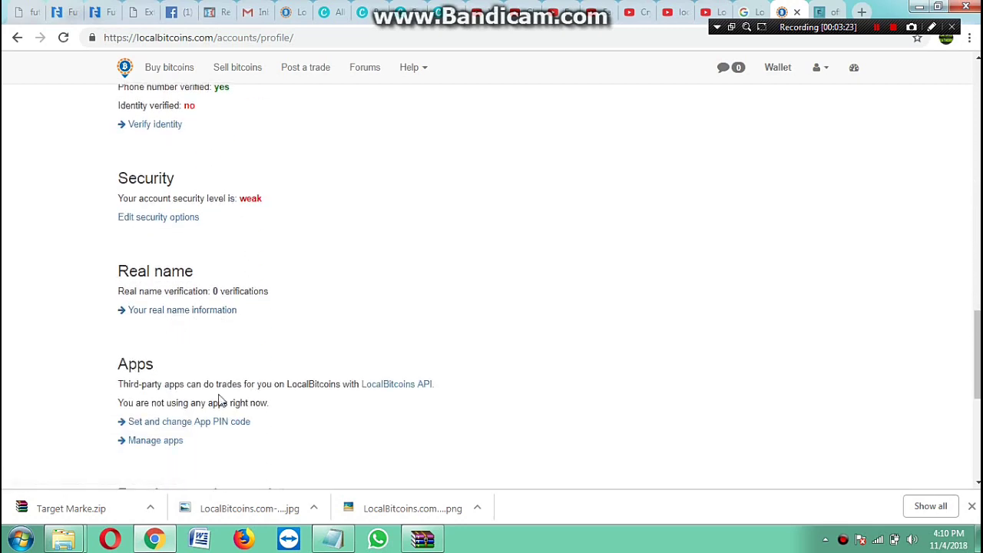
pyautogui.click(877, 27)
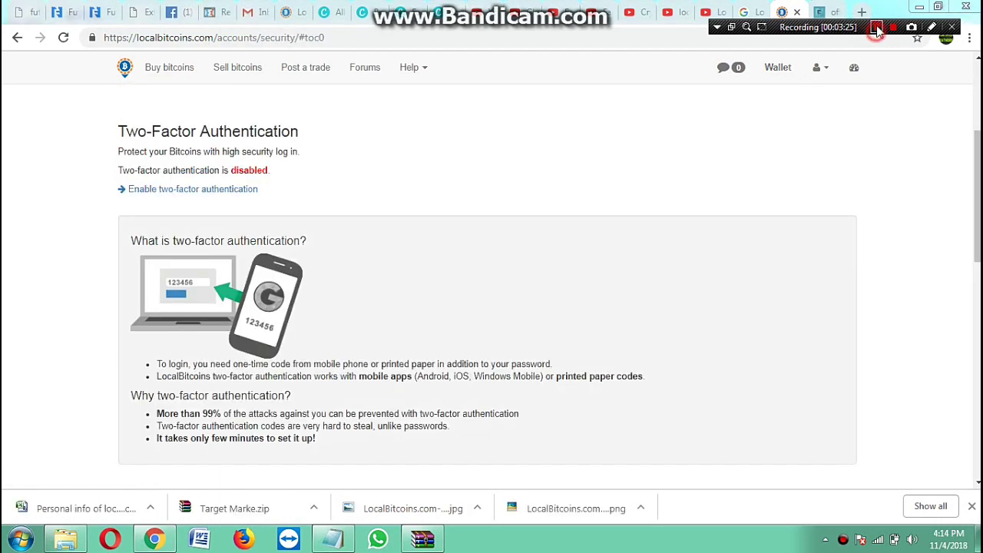
# Step: Read the introduction of the Two-Factor Authentication section, including its purpose and the option to enable it
pyautogui.moveTo(146, 132); pyautogui.dragTo(304, 151)
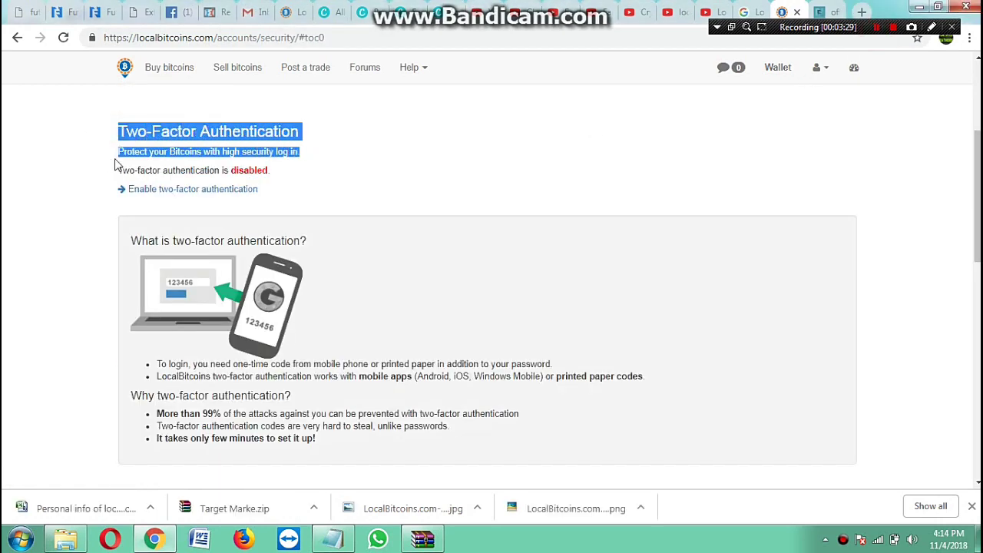
pyautogui.click(326, 187)
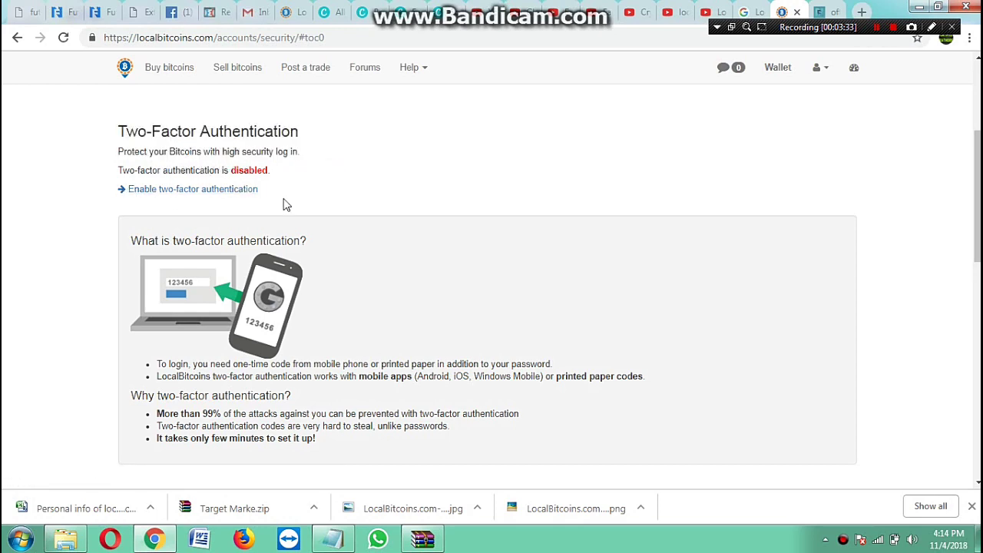
pyautogui.moveTo(281, 201); pyautogui.dragTo(118, 189)
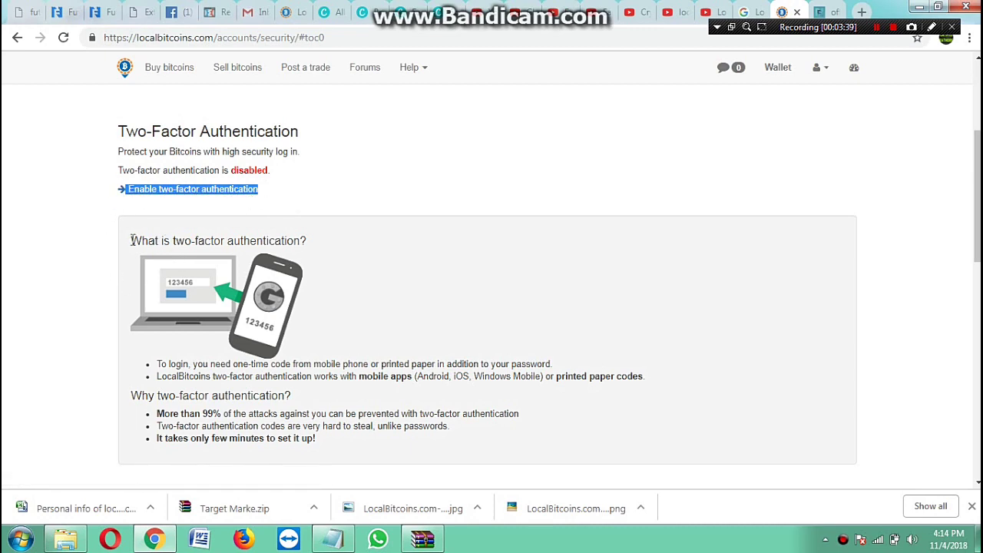
# Step: Read what two-factor authentication requires at login, which apps or paper codes it works with, and the reasons for using it
pyautogui.doubleClick(160, 366)
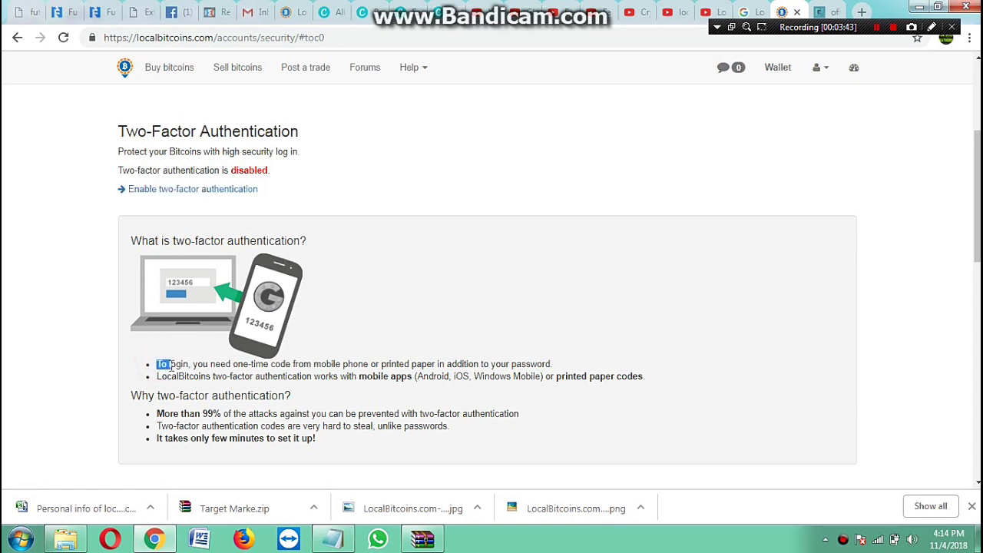
pyautogui.moveTo(170, 366); pyautogui.dragTo(292, 367)
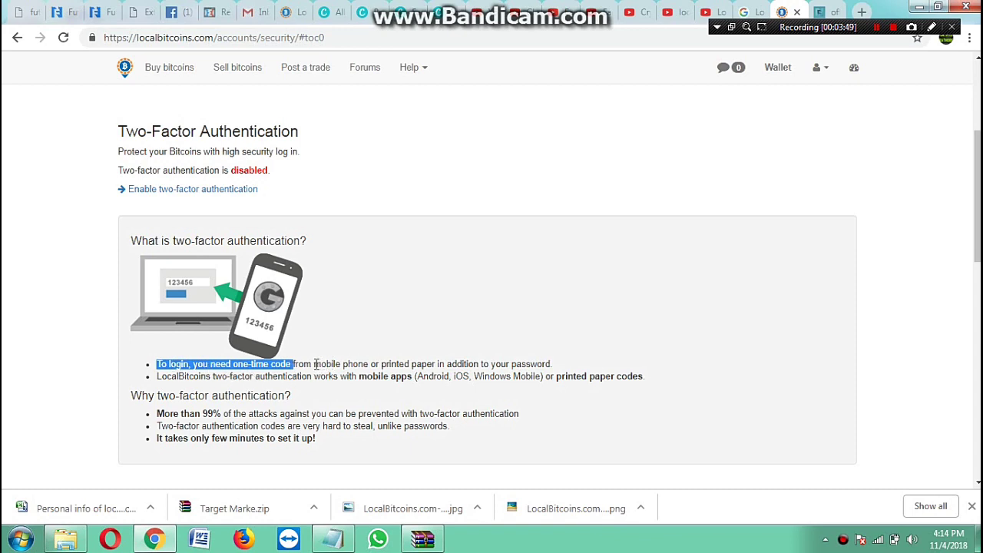
pyautogui.moveTo(314, 365); pyautogui.dragTo(564, 371)
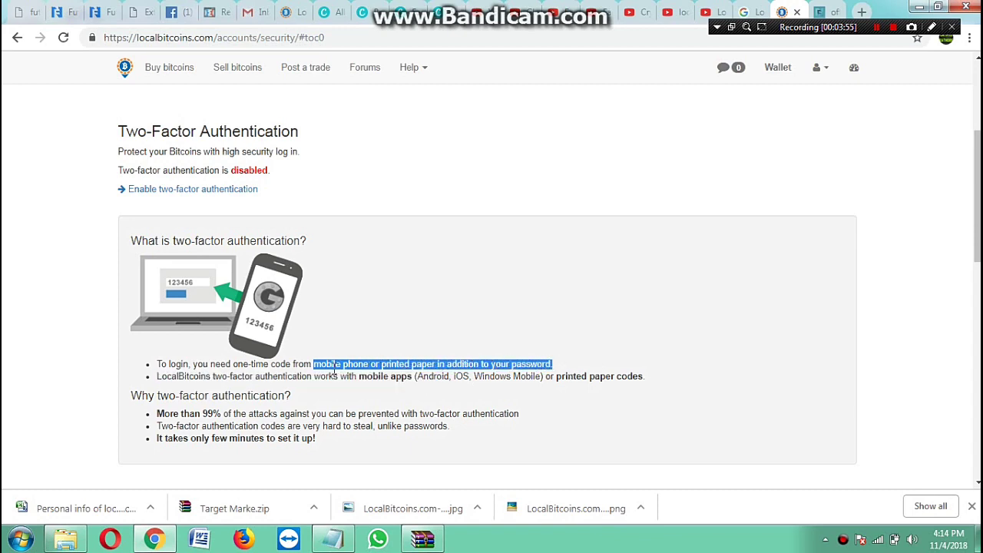
pyautogui.moveTo(209, 379); pyautogui.dragTo(407, 378)
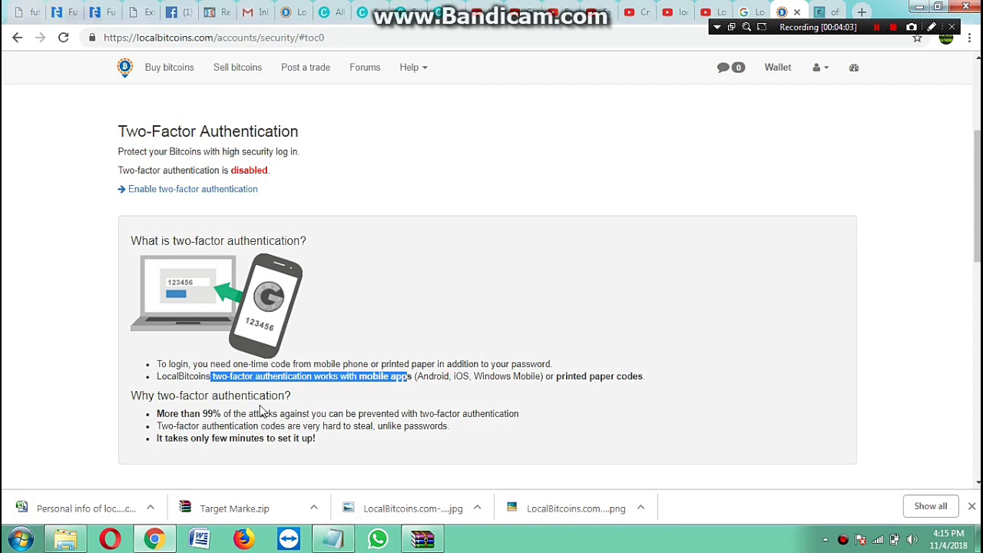
pyautogui.moveTo(157, 417); pyautogui.dragTo(525, 419)
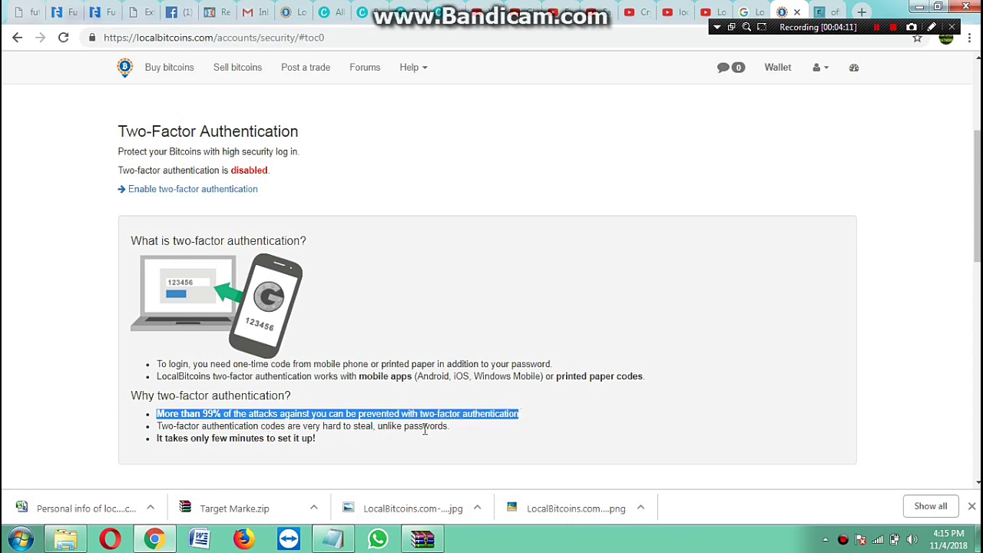
pyautogui.moveTo(451, 428); pyautogui.dragTo(343, 427)
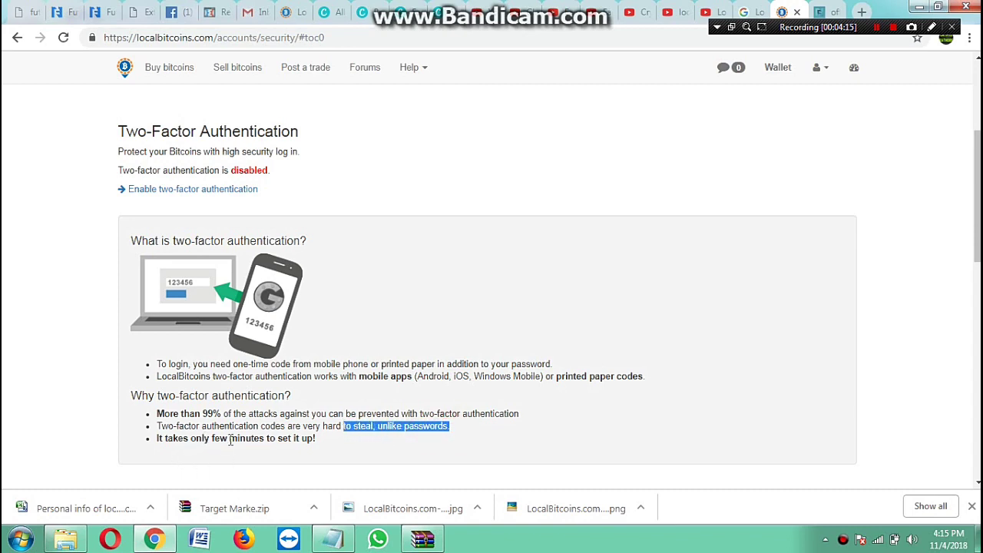
pyautogui.click(61, 354)
# Step: Close the downloads bar and look through the Login Guard, Other Security Measures and Login History sections of the account security page
pyautogui.scroll(-1, 62, 354)
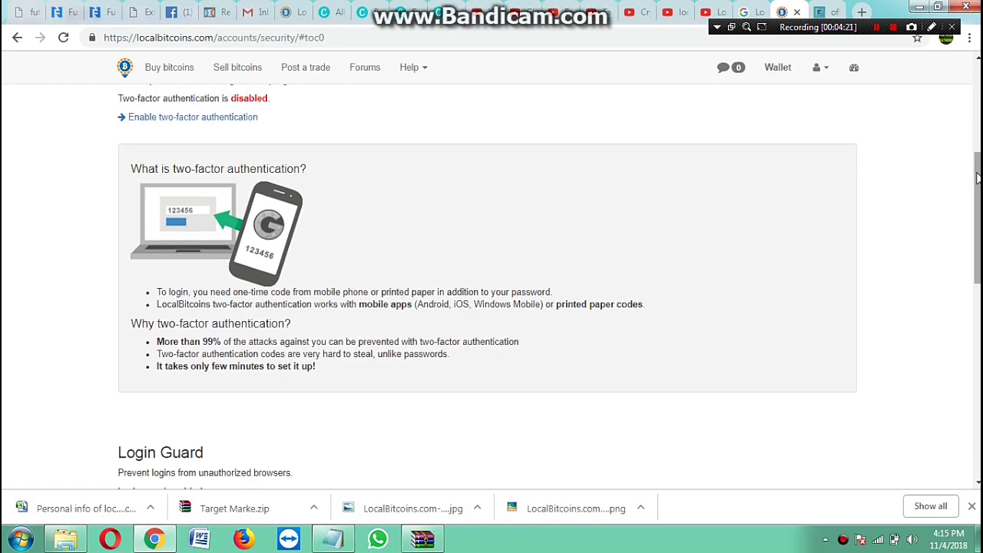
pyautogui.moveTo(977, 184); pyautogui.dragTo(977, 193)
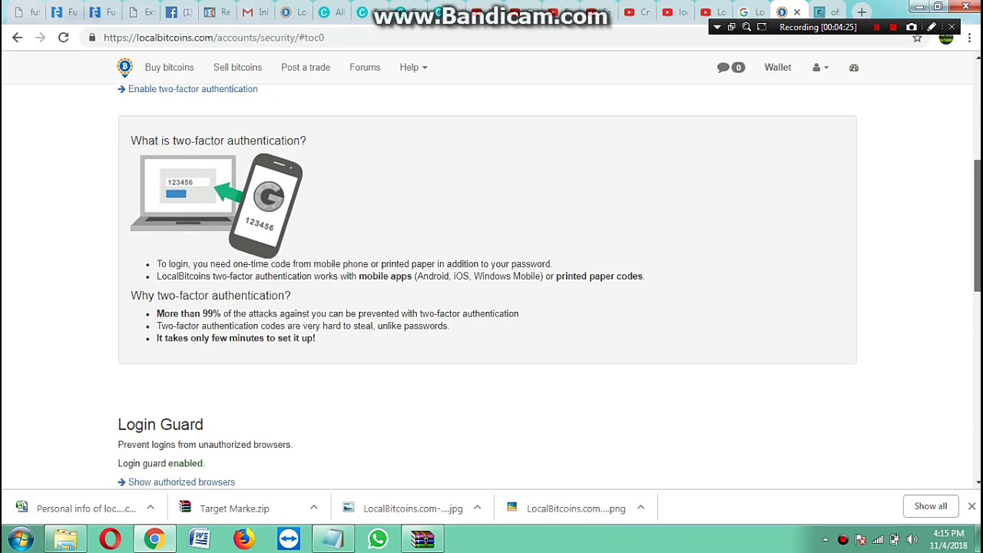
pyautogui.click(972, 507)
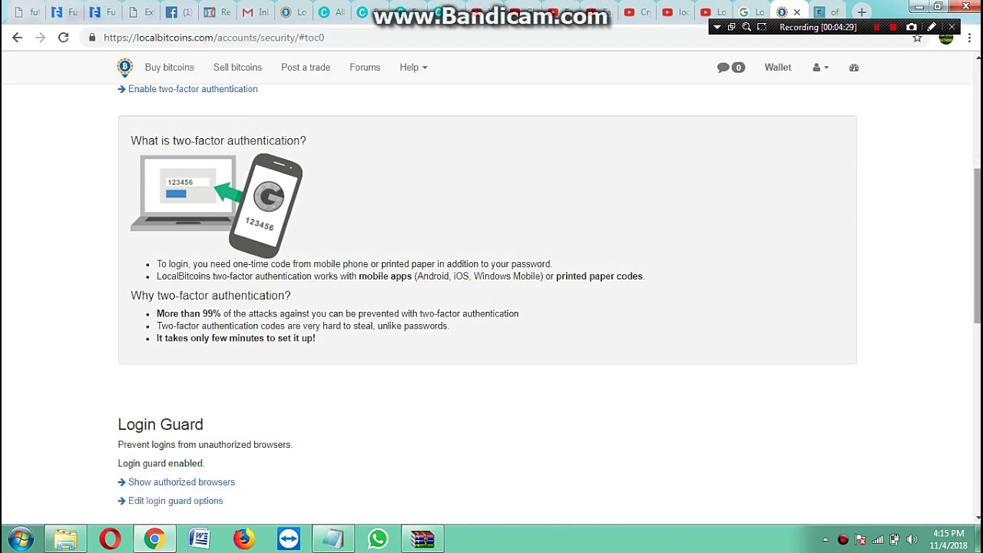
pyautogui.scroll(-1, 977, 246)
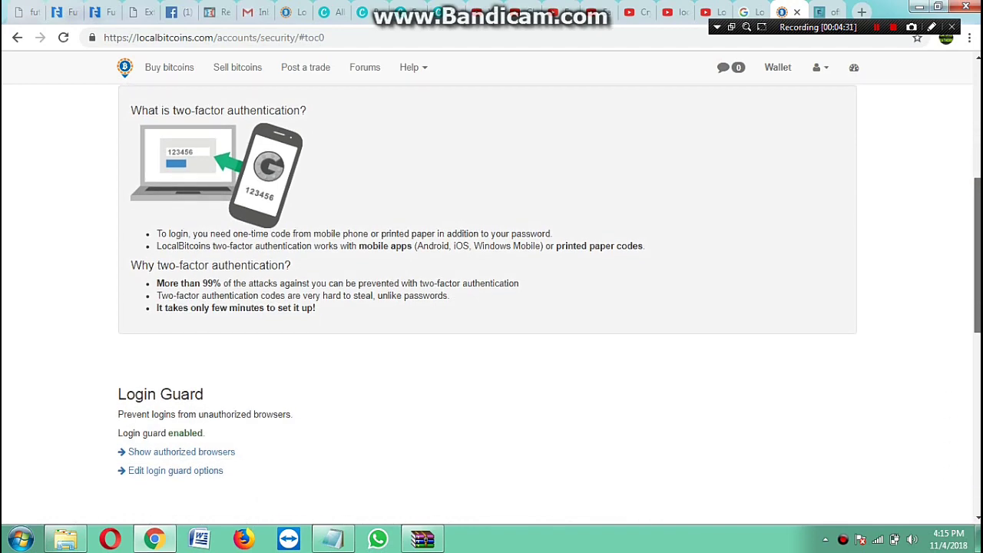
pyautogui.scroll(-1, 978, 245)
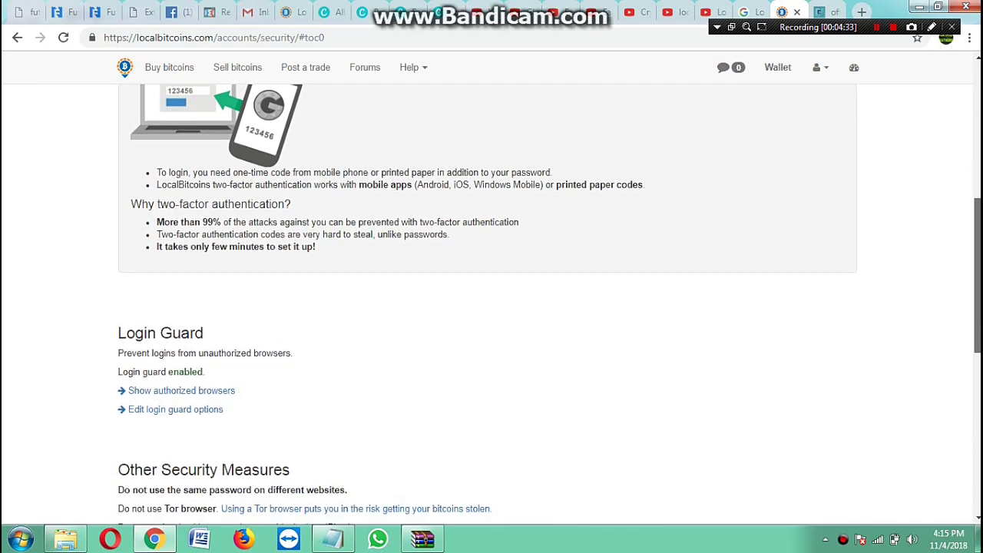
pyautogui.scroll(-1, 977, 246)
pyautogui.scroll(-1, 977, 284)
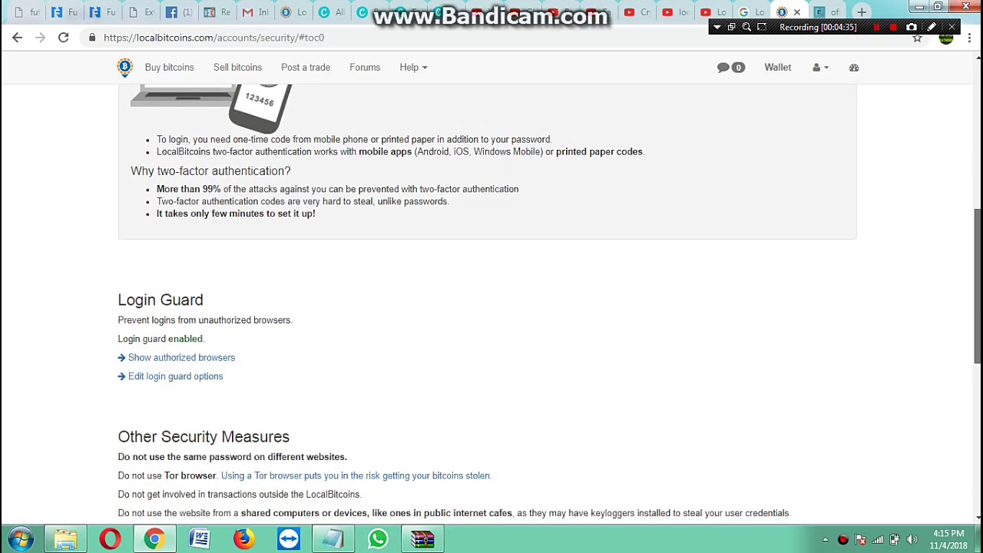
pyautogui.scroll(-1, 549, 304)
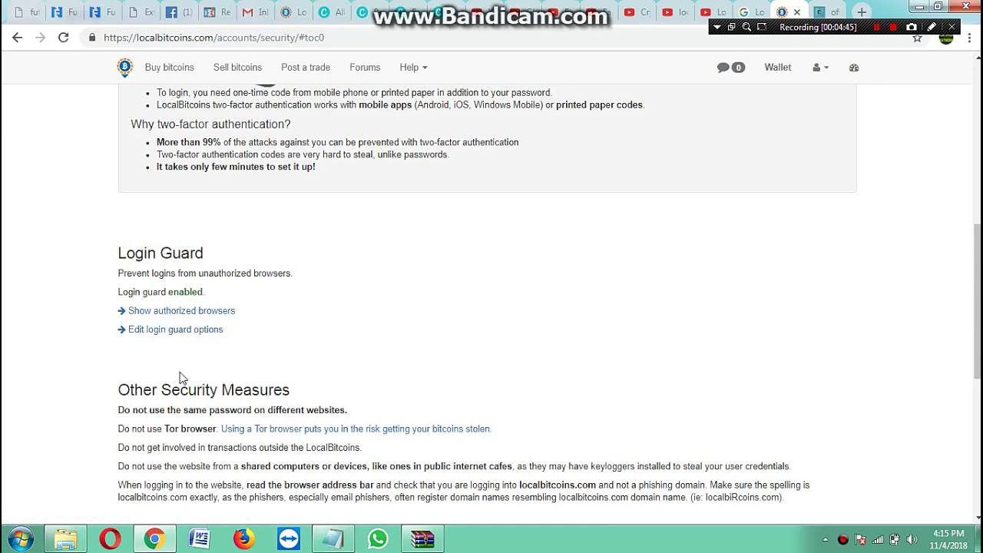
pyautogui.scroll(-1, 252, 358)
pyautogui.scroll(-2, 250, 367)
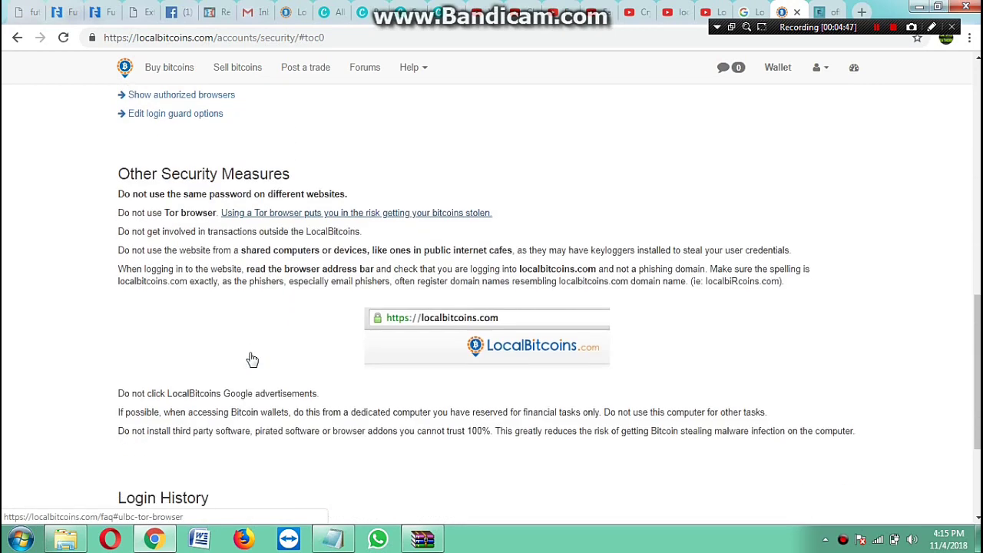
pyautogui.scroll(-1, 265, 426)
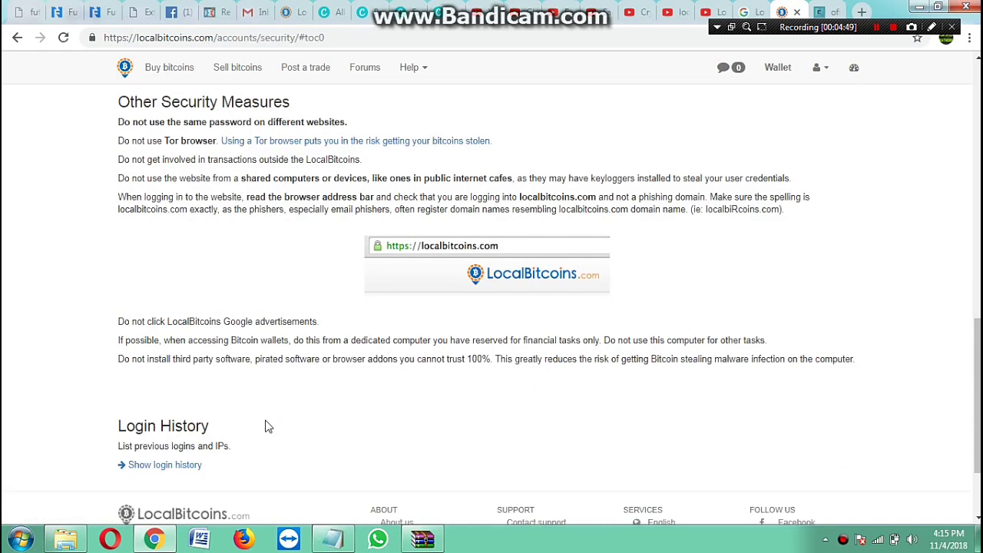
# Step: Open the page for enabling two-factor authentication from the account security page and highlight its heading
pyautogui.scroll(7, 265, 425)
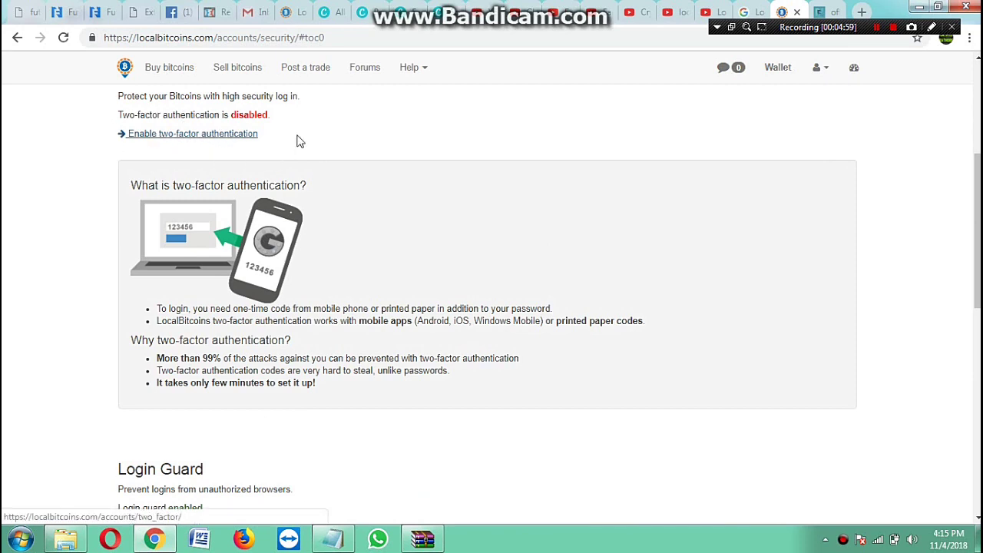
pyautogui.click(247, 135)
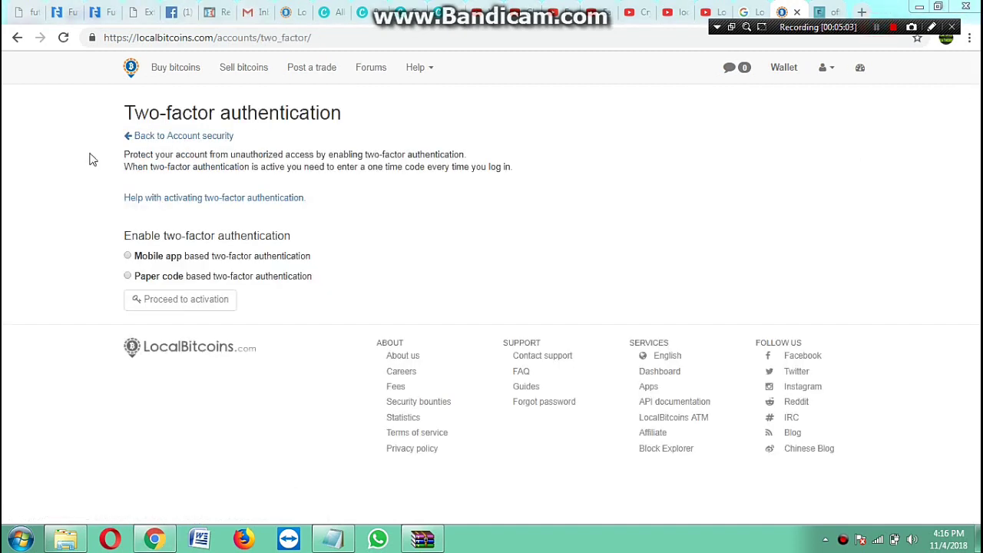
pyautogui.moveTo(123, 111); pyautogui.dragTo(357, 127)
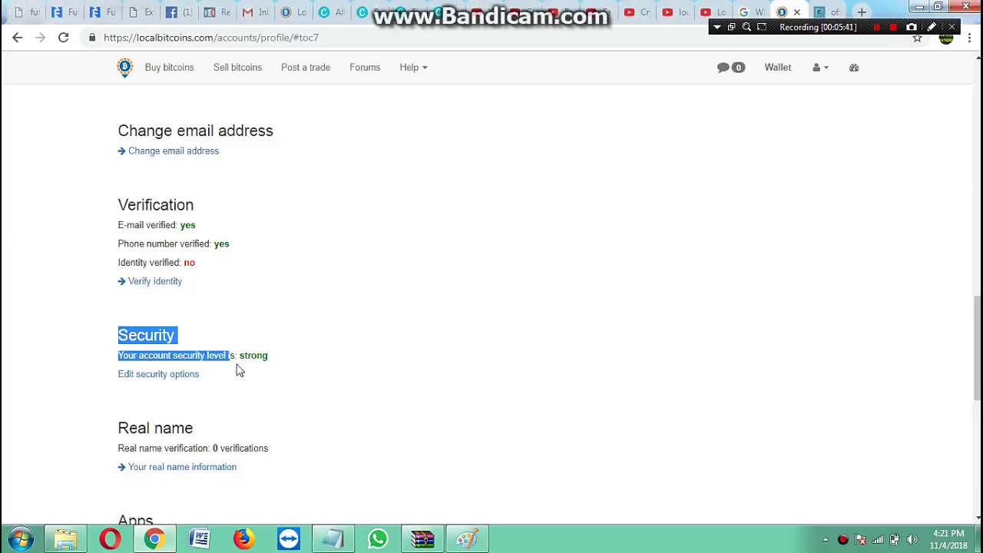
# Step: Check the account security level in the profile's Security section
pyautogui.click(237, 362)
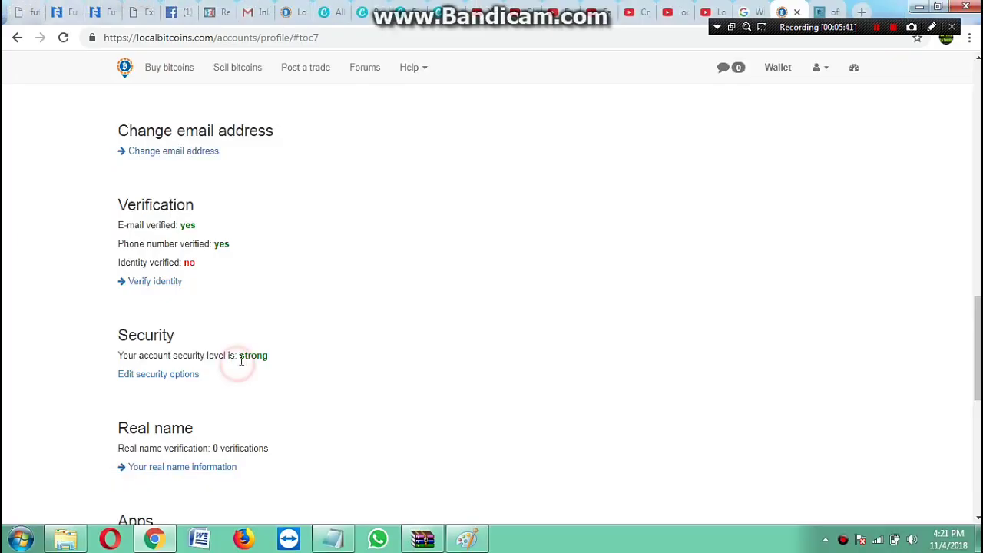
pyautogui.moveTo(240, 355); pyautogui.dragTo(270, 355)
pyautogui.click(205, 398)
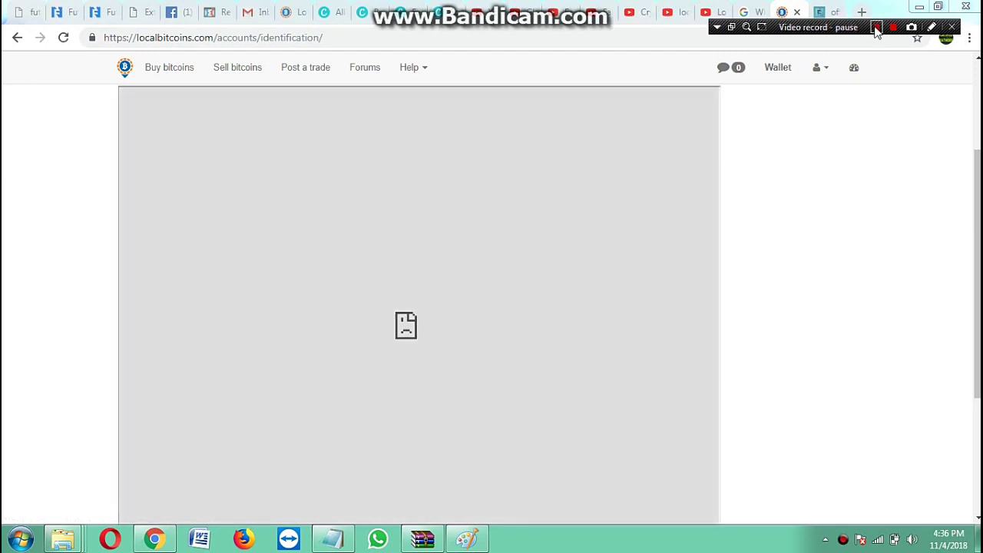
# Step: Read the result on the LocalBitcoins Identity Verification page and view the account notifications
pyautogui.click(877, 27)
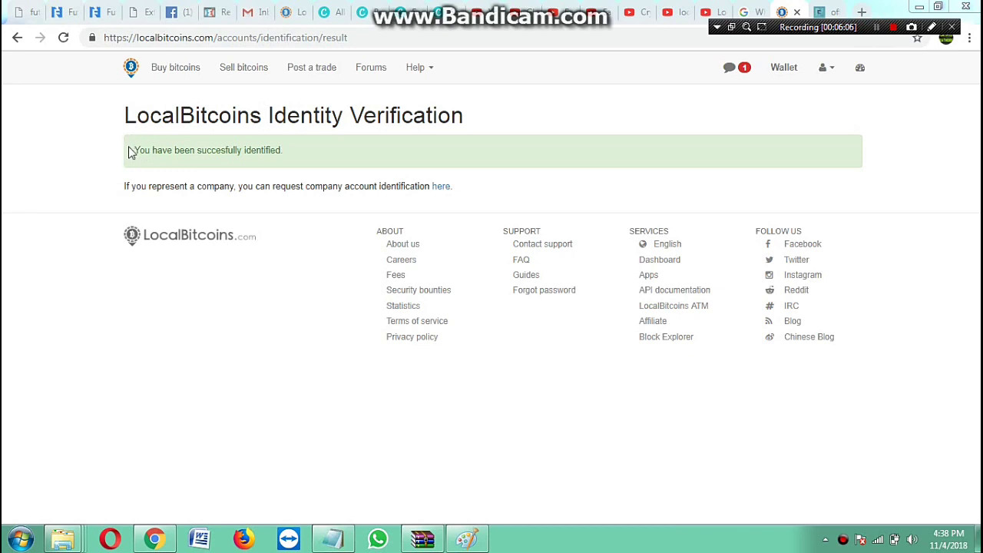
pyautogui.moveTo(129, 151); pyautogui.dragTo(285, 152)
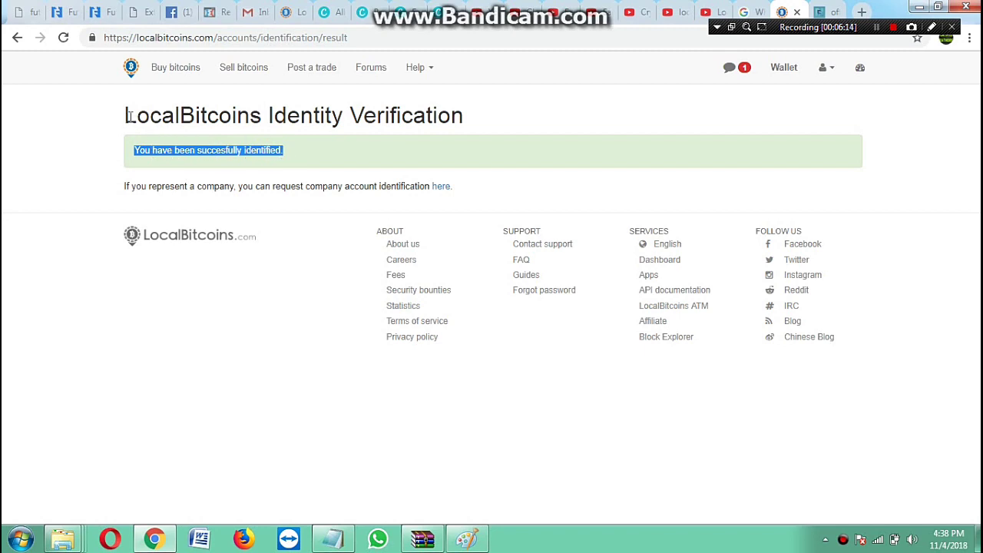
pyautogui.moveTo(126, 116); pyautogui.dragTo(468, 132)
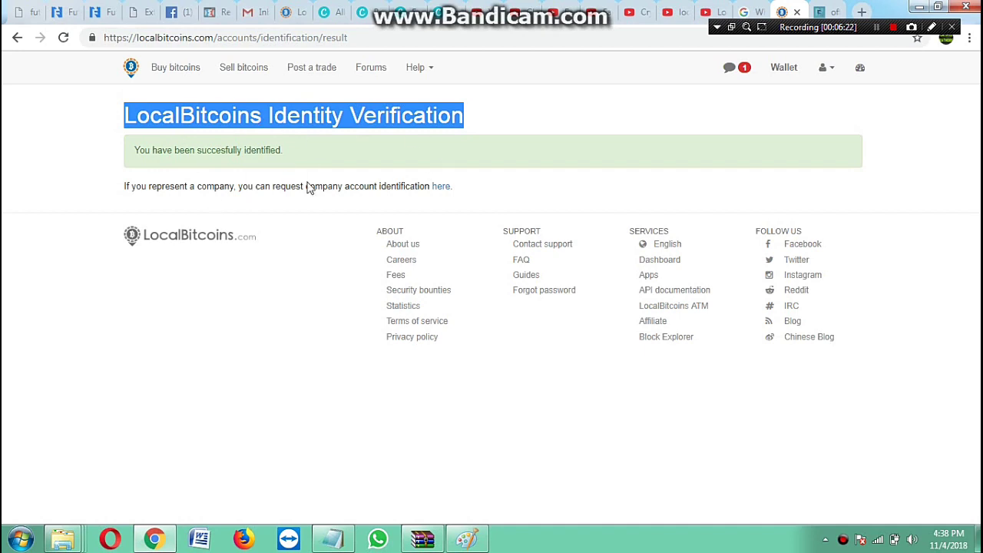
pyautogui.click(745, 70)
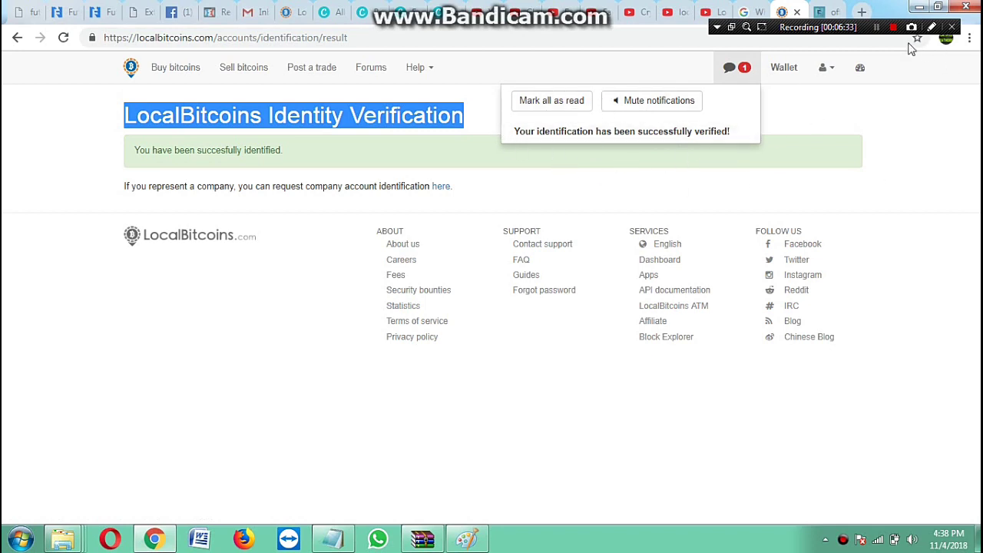
# Step: Open the wallet and look through the Send bitcoins form with its address, amount and description fields
pyautogui.click(784, 67)
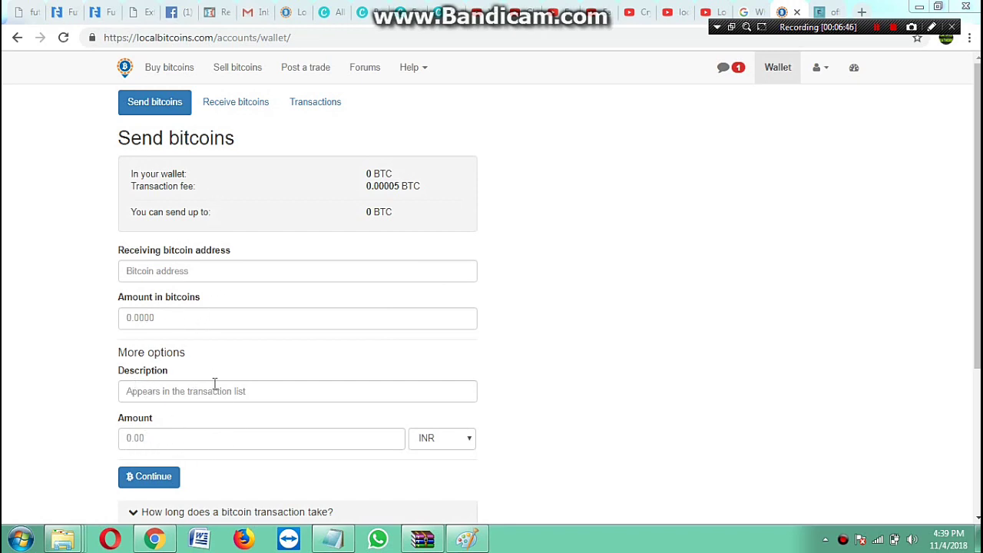
pyautogui.moveTo(979, 96); pyautogui.dragTo(978, 120)
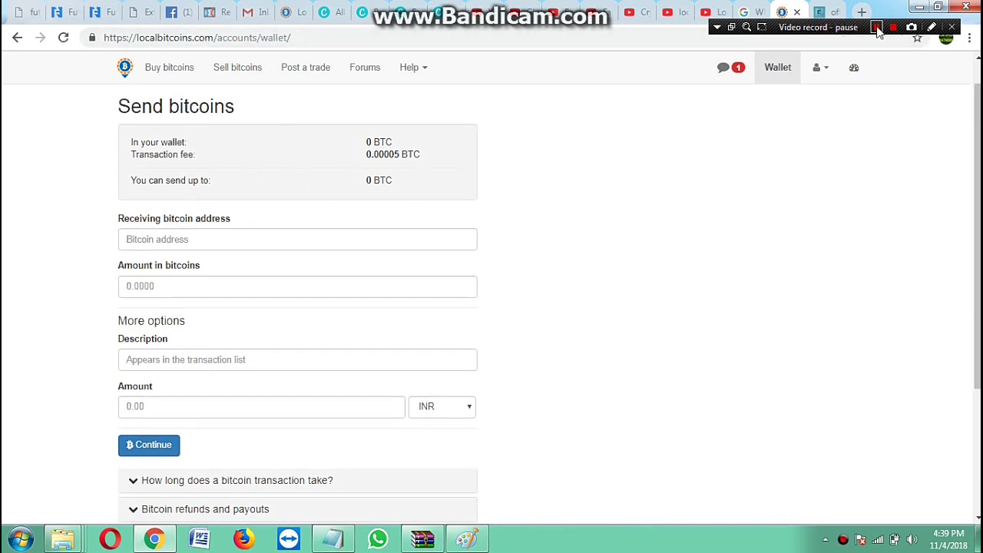
# Step: Highlight the e-mail, phone number and identity status lines in the profile's Verification section
pyautogui.click(878, 31)
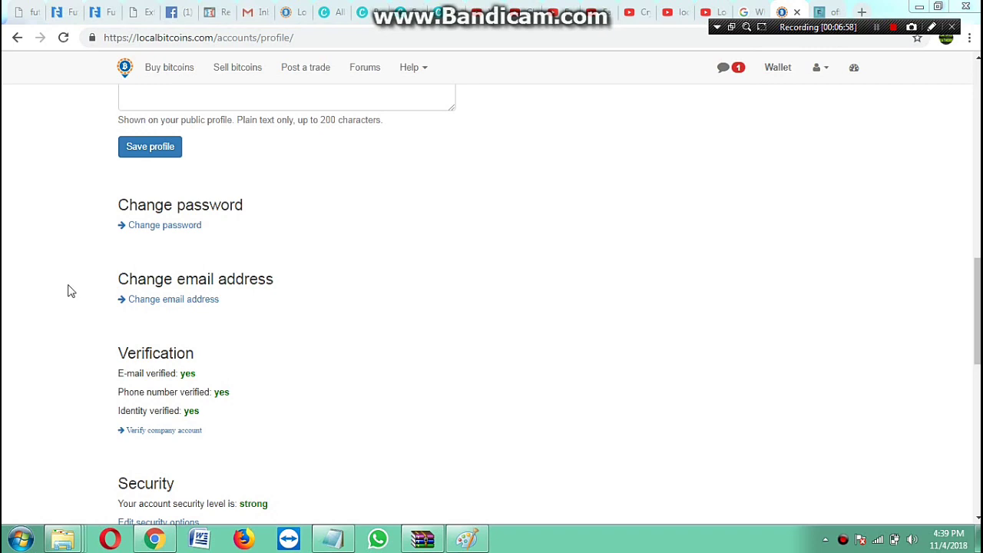
pyautogui.scroll(-2, 89, 279)
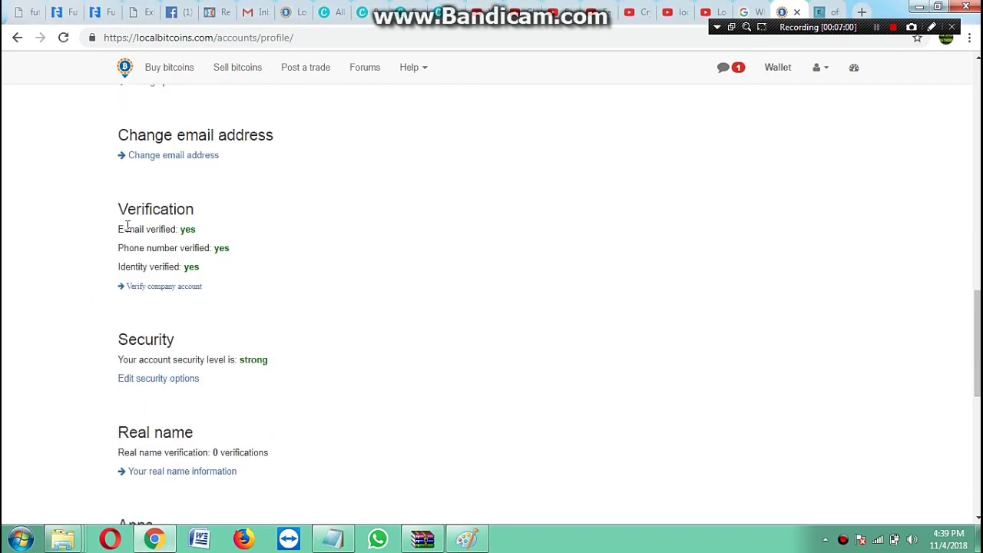
pyautogui.moveTo(114, 233); pyautogui.dragTo(213, 233)
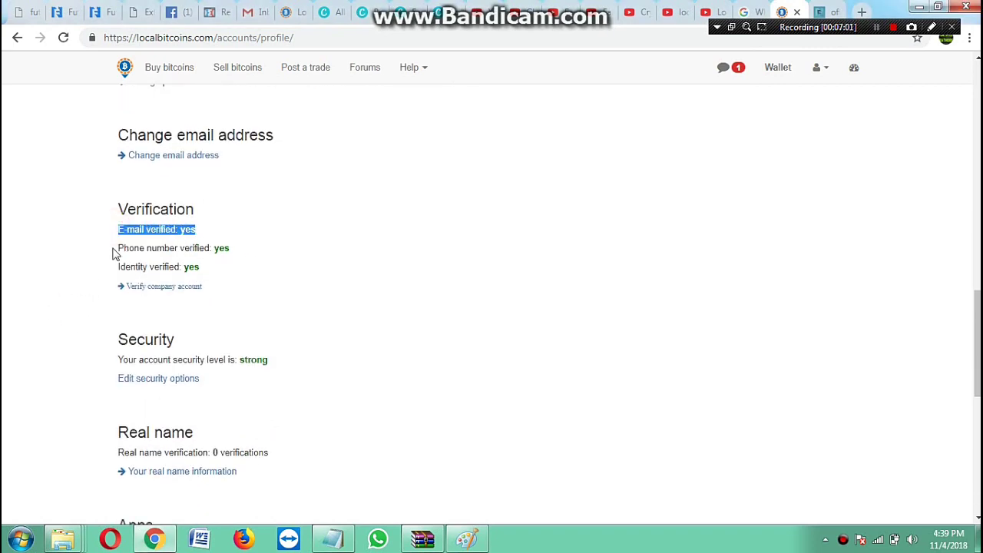
pyautogui.moveTo(112, 251); pyautogui.dragTo(242, 257)
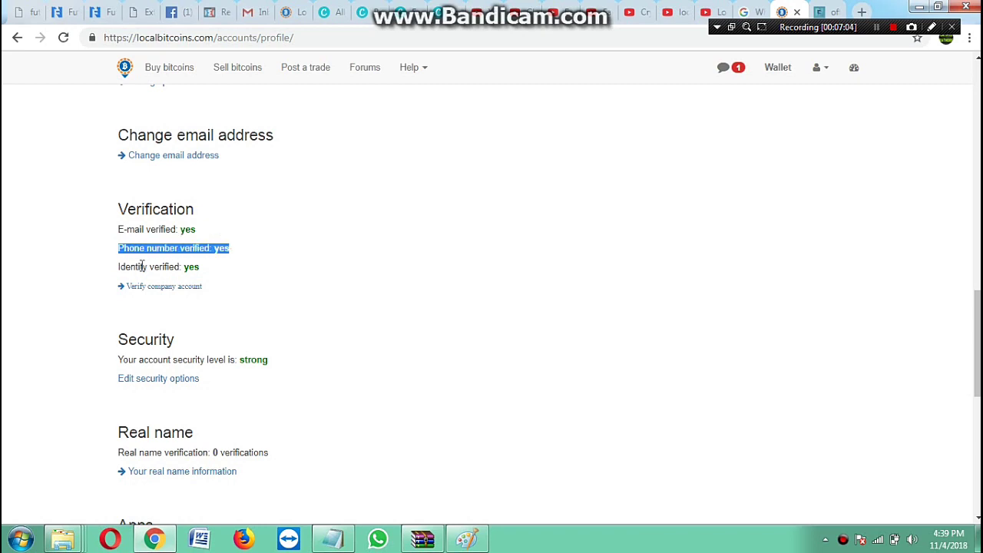
pyautogui.moveTo(115, 271); pyautogui.dragTo(207, 274)
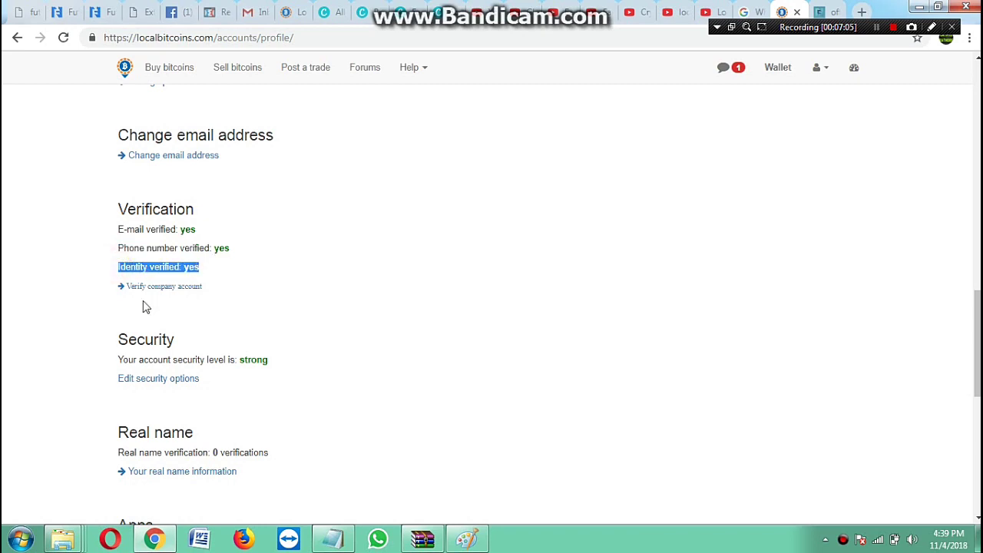
# Step: Highlight the account security level line and the link to the real name information in the profile
pyautogui.scroll(-1, 146, 306)
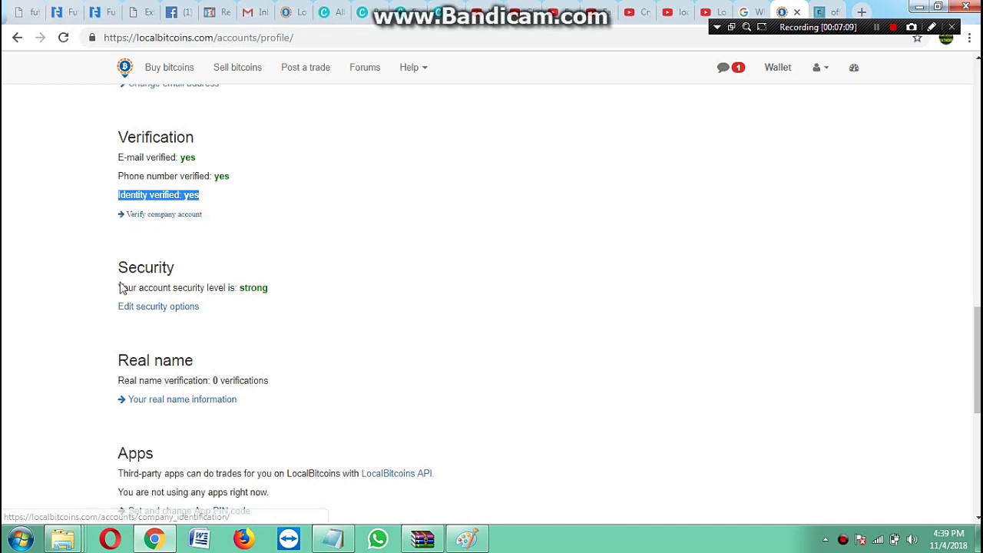
pyautogui.moveTo(108, 294); pyautogui.dragTo(278, 297)
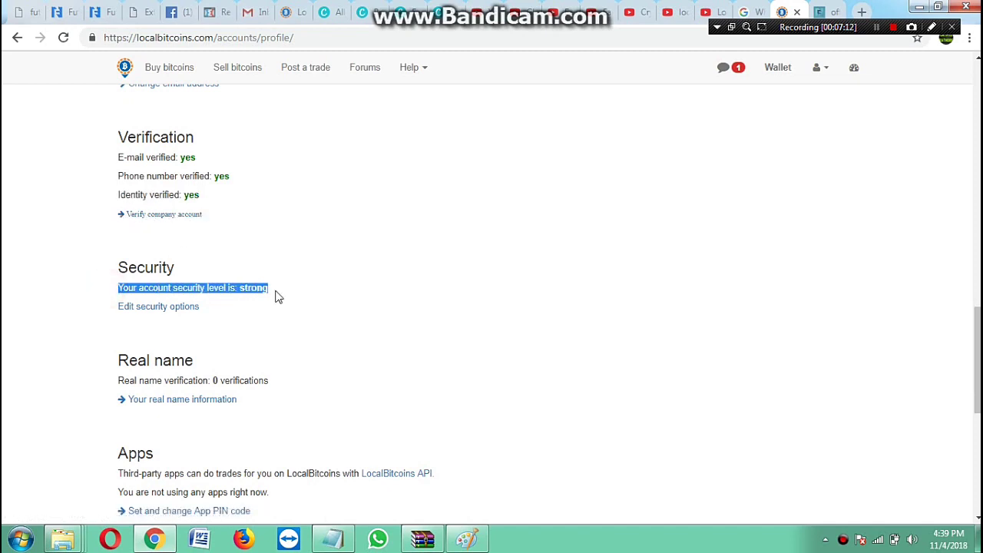
pyautogui.scroll(-1, 87, 339)
pyautogui.moveTo(111, 327); pyautogui.dragTo(240, 332)
# Step: Highlight the third-party apps sentence in the Apps section and look over the Premium service receipts and Personal data sections
pyautogui.scroll(-1, 96, 369)
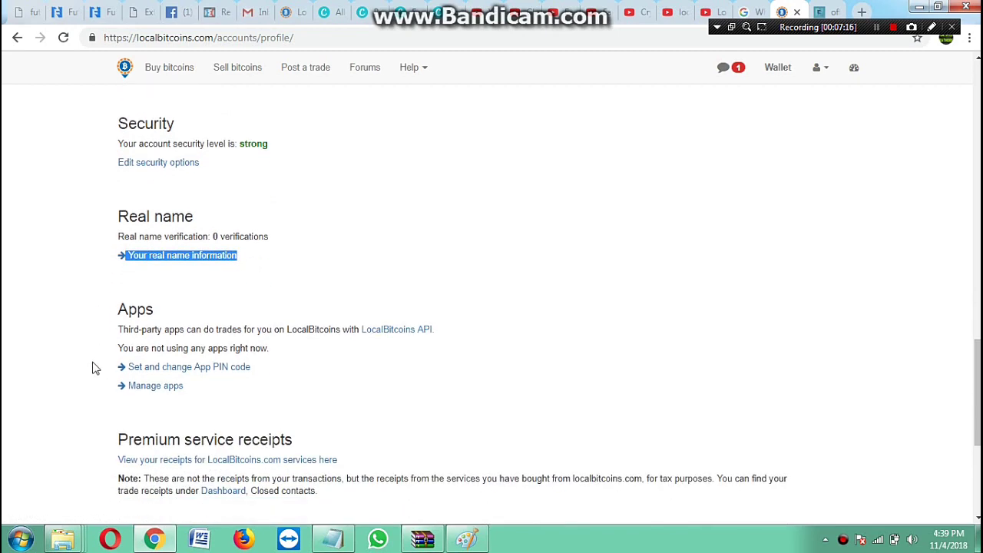
pyautogui.moveTo(111, 331); pyautogui.dragTo(367, 318)
pyautogui.scroll(-1, 332, 357)
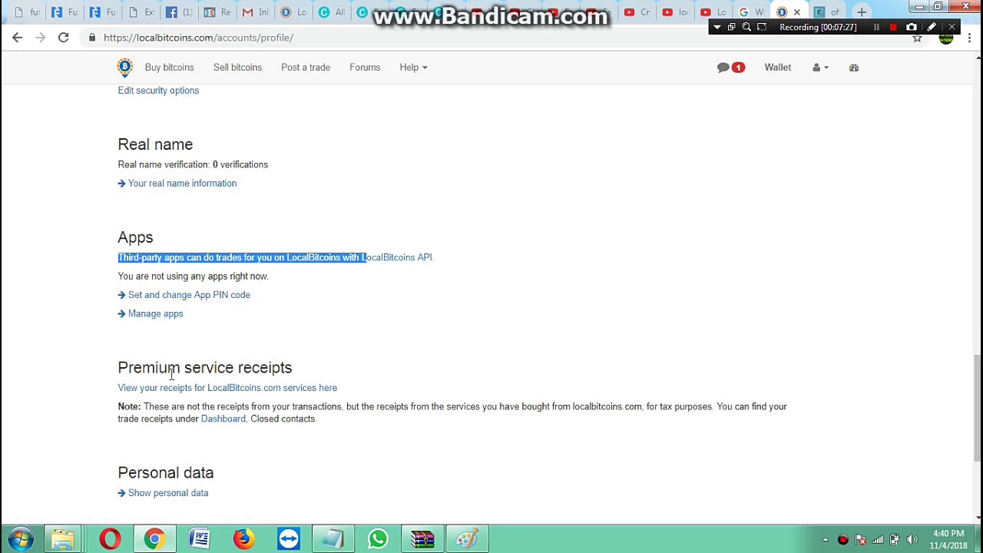
pyautogui.click(55, 352)
pyautogui.scroll(-2, 55, 355)
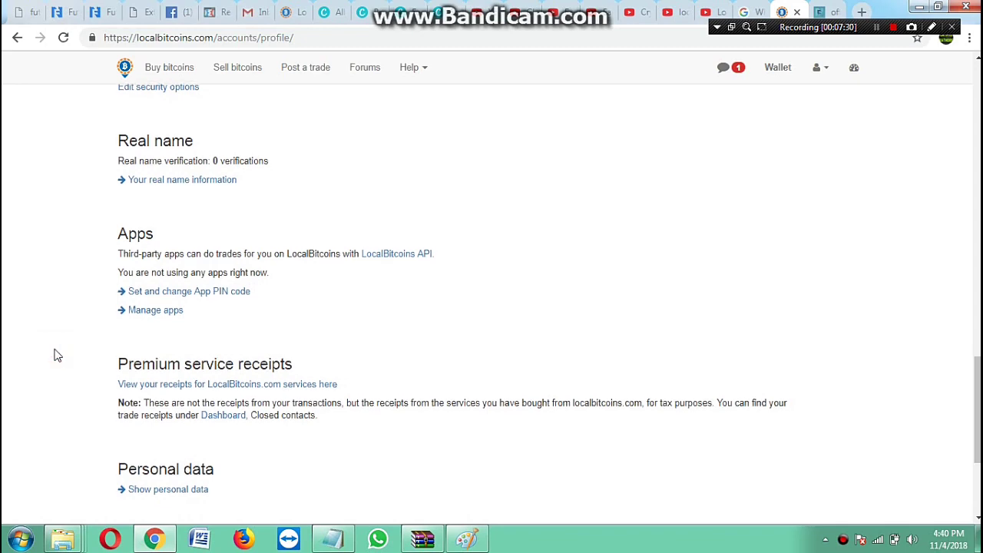
pyautogui.scroll(2, 54, 355)
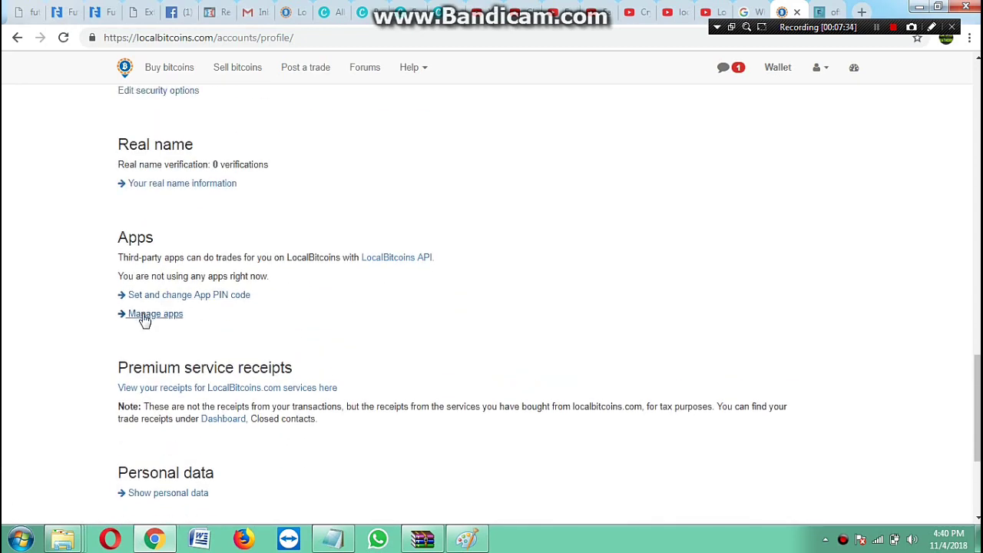
# Step: Return to the profile's Security section, highlight the security level again and review the verification statuses above it
pyautogui.scroll(2, 149, 273)
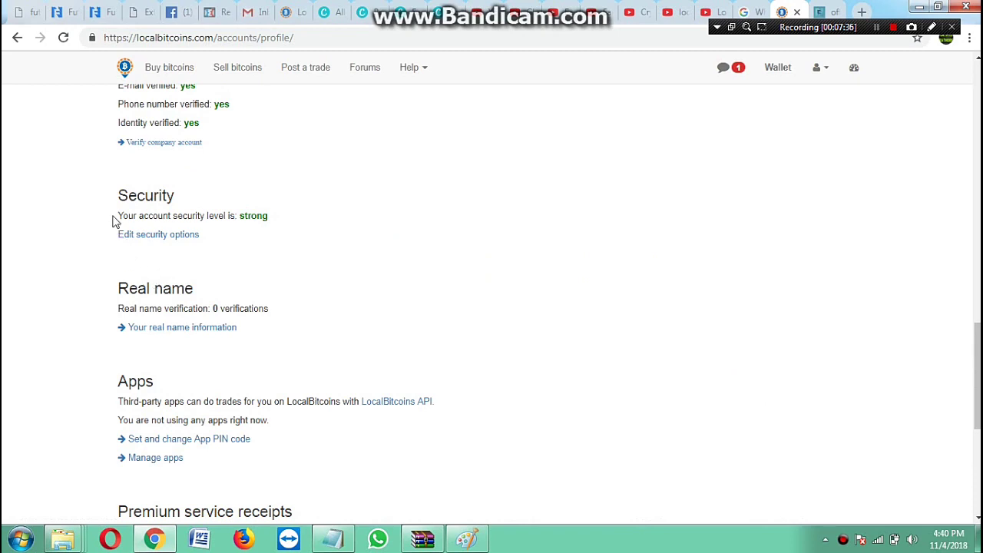
pyautogui.moveTo(113, 222); pyautogui.dragTo(265, 220)
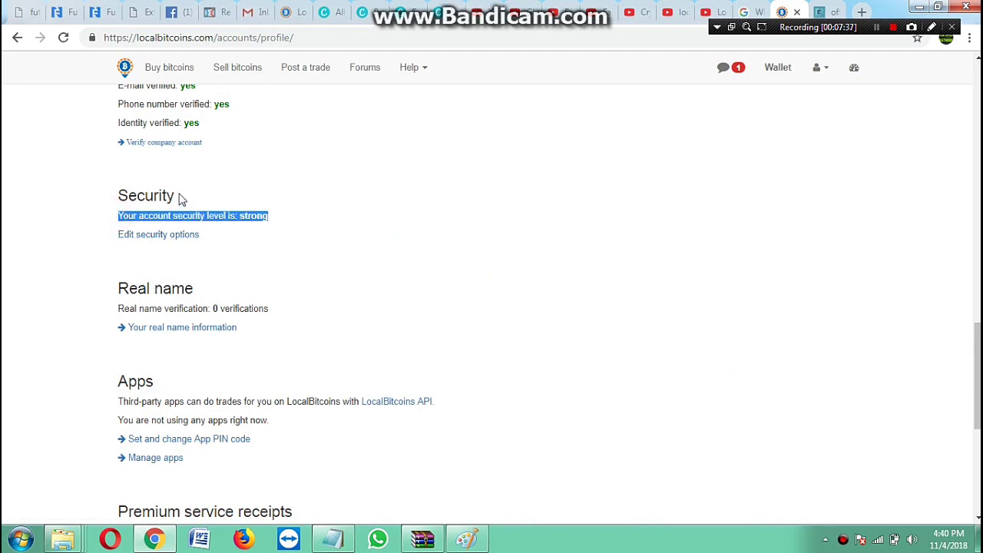
pyautogui.scroll(1, 336, 284)
pyautogui.scroll(2, 336, 284)
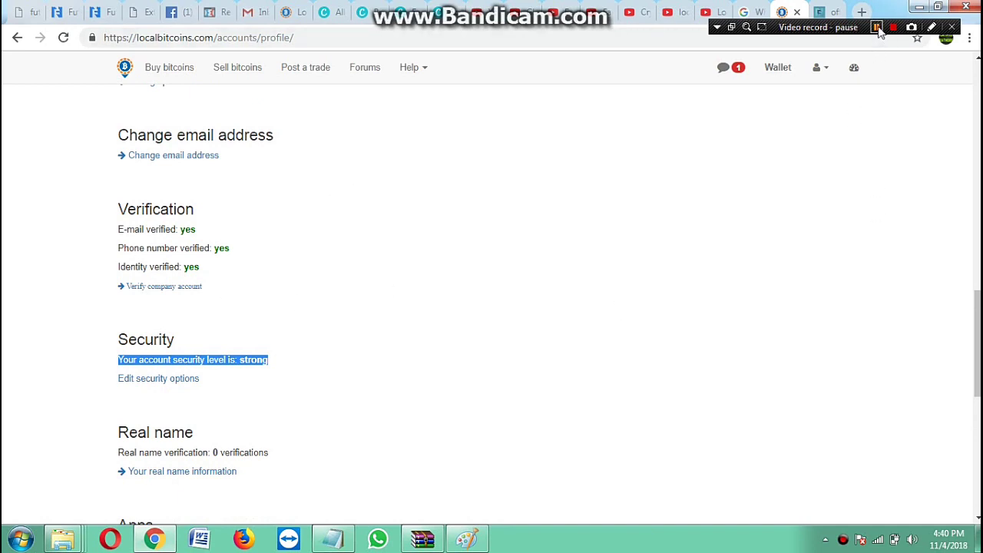
# Step: Search the Quick Buy page for all online offers in India for an amount of 20000 INR
pyautogui.click(169, 67)
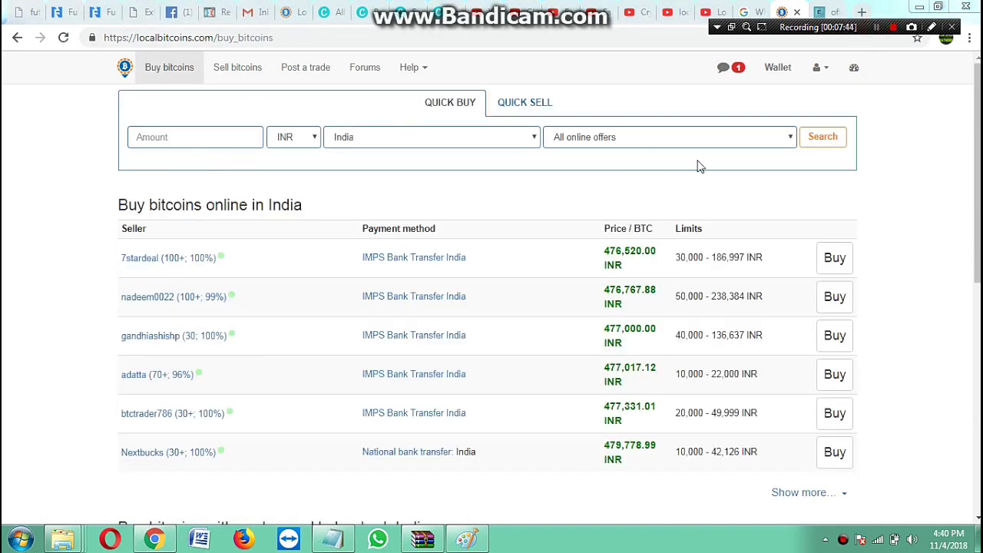
pyautogui.click(187, 139)
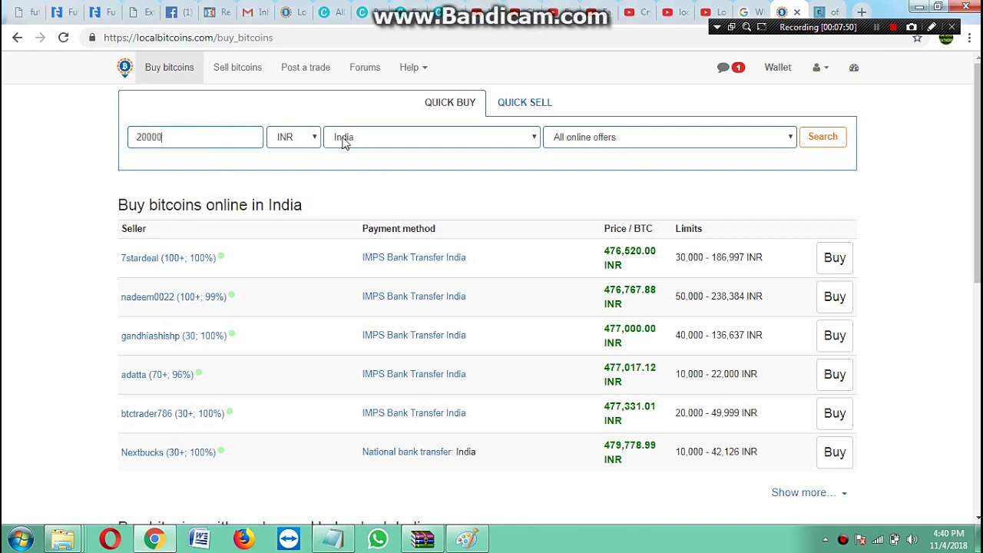
pyautogui.click(314, 139)
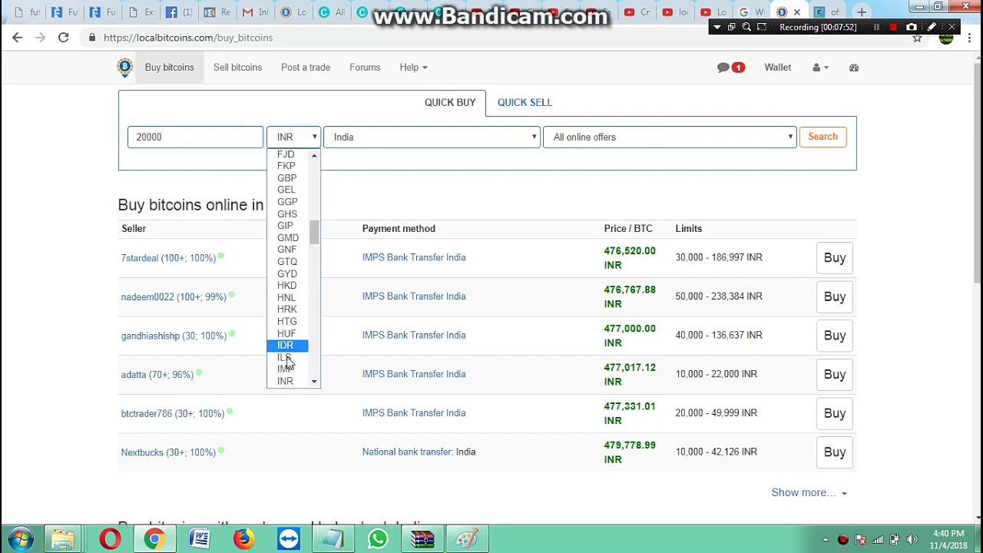
pyautogui.click(283, 379)
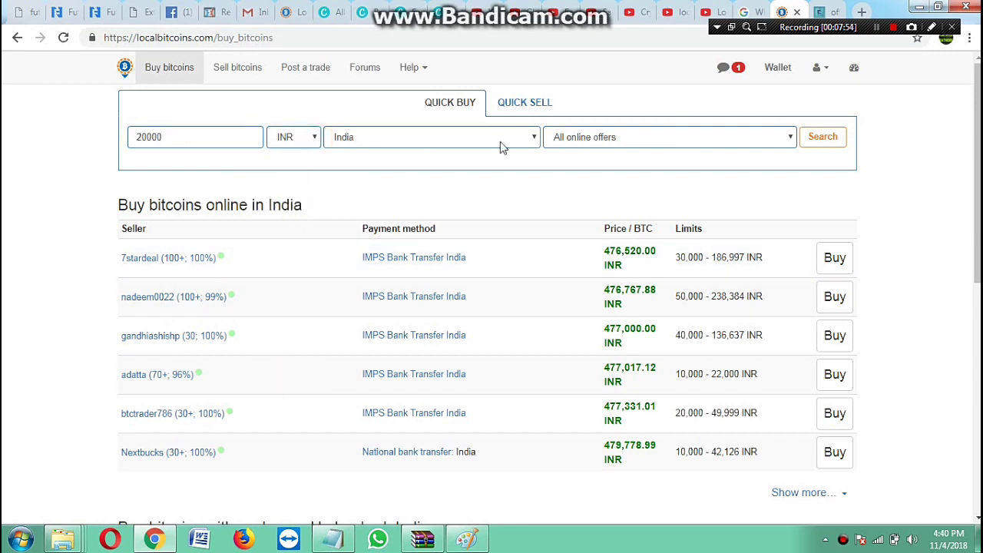
pyautogui.click(824, 140)
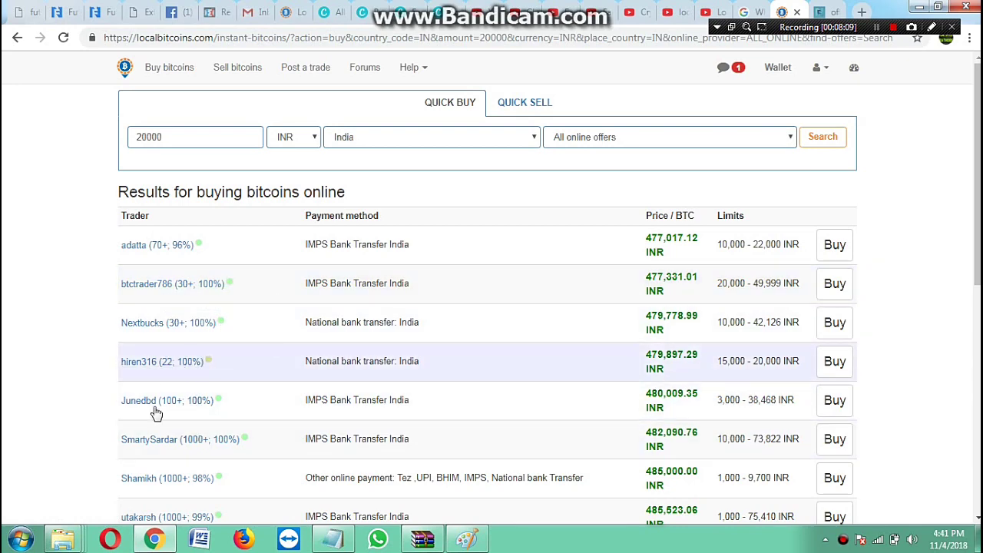
# Step: Compare the traders' offers and choose to buy from the IMPS Bank Transfer India offer with limits of 20,000 - 49,999 INR
pyautogui.scroll(-1, 354, 448)
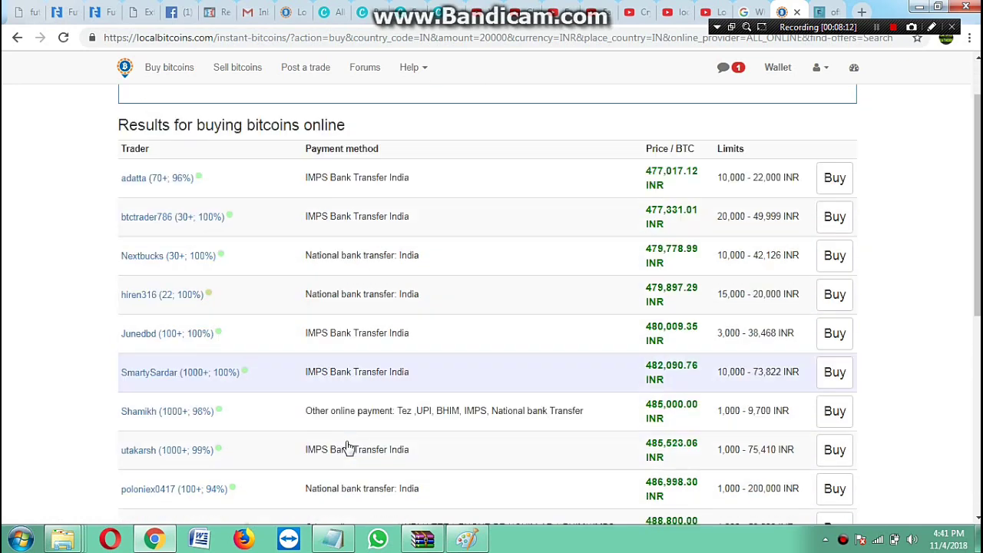
pyautogui.scroll(-1, 350, 450)
pyautogui.scroll(1, 665, 367)
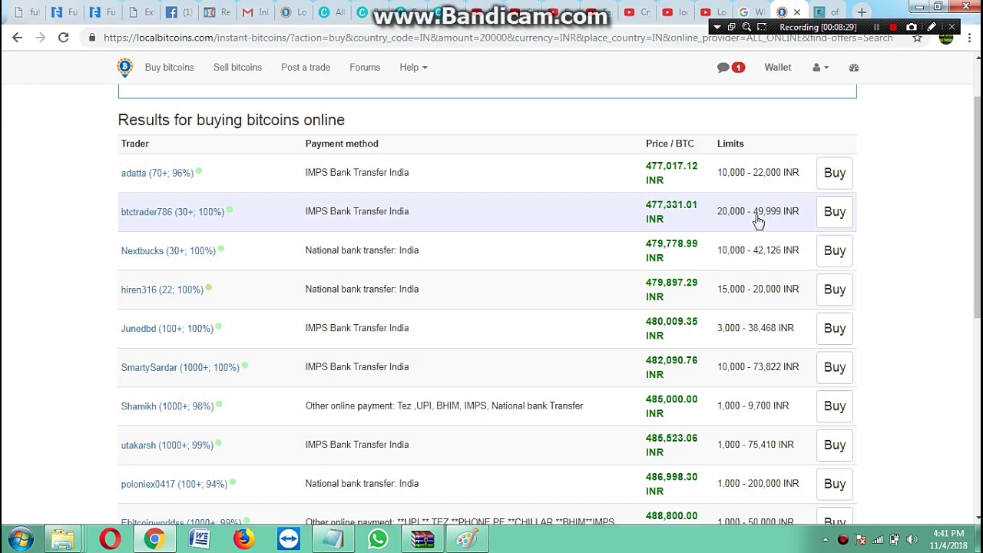
pyautogui.click(838, 217)
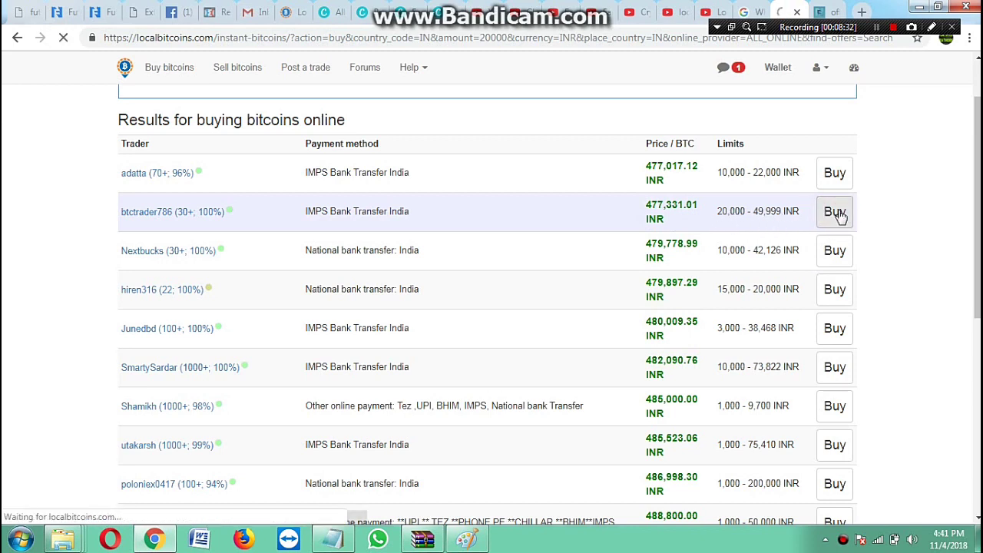